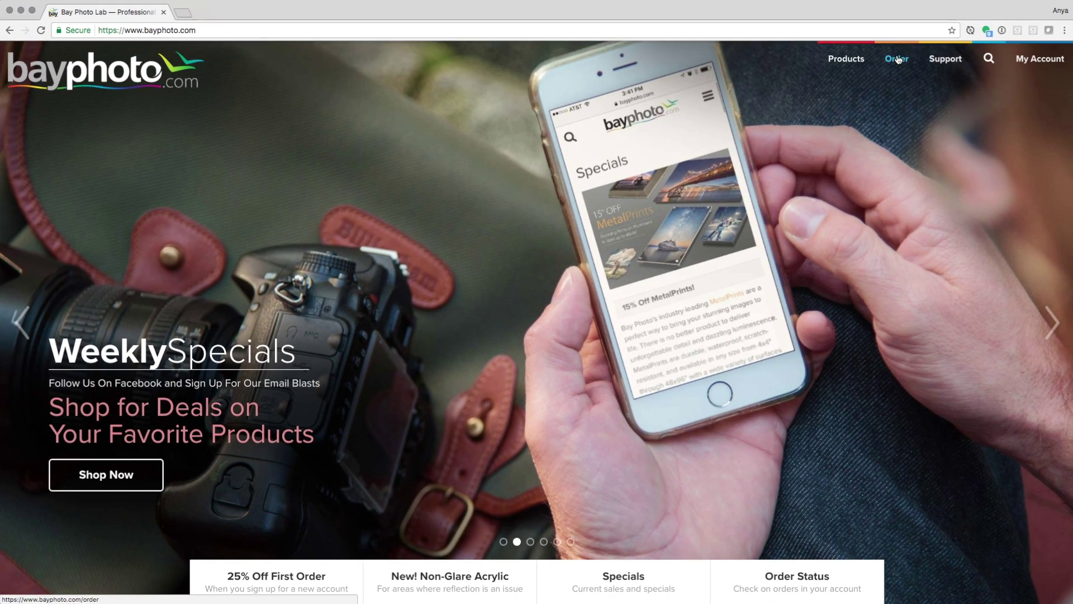
- Go to bayphoto.com's Order page to reach the Bay ROES launch options
left_click(898, 59)
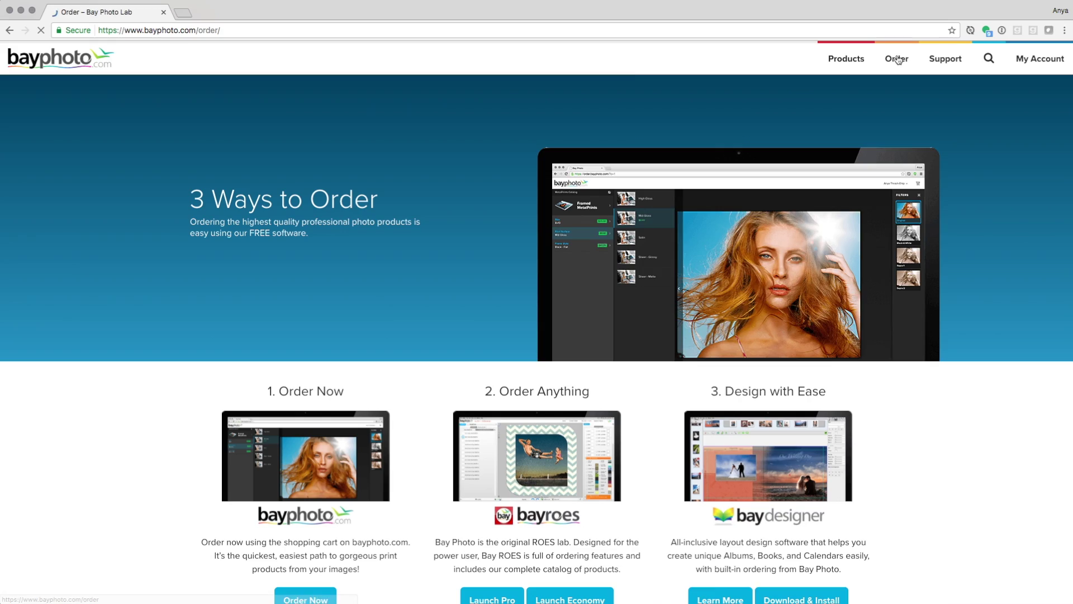
scroll(789, 183, "down", 1)
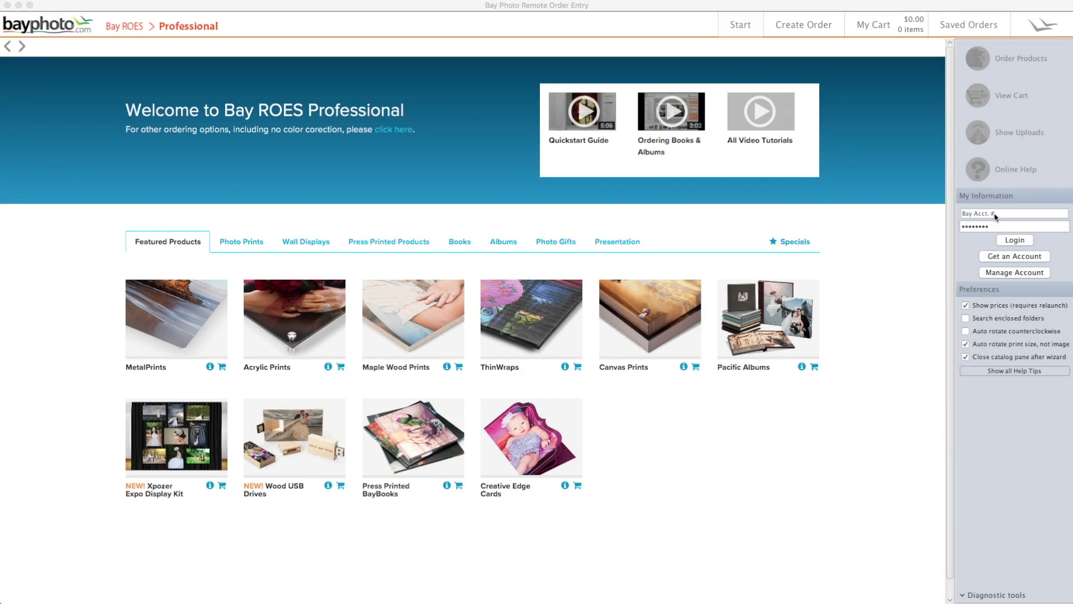
- Sign in with the lab account number and password, then open Maple Wood Prints
left_click(995, 217)
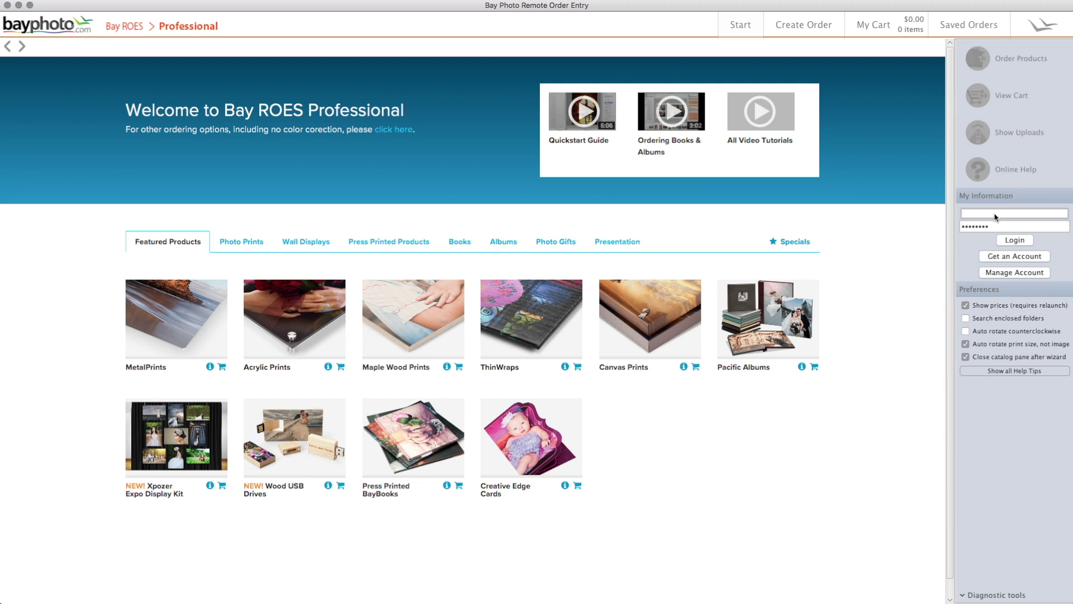
type("2")
key("Tab")
left_click(1021, 243)
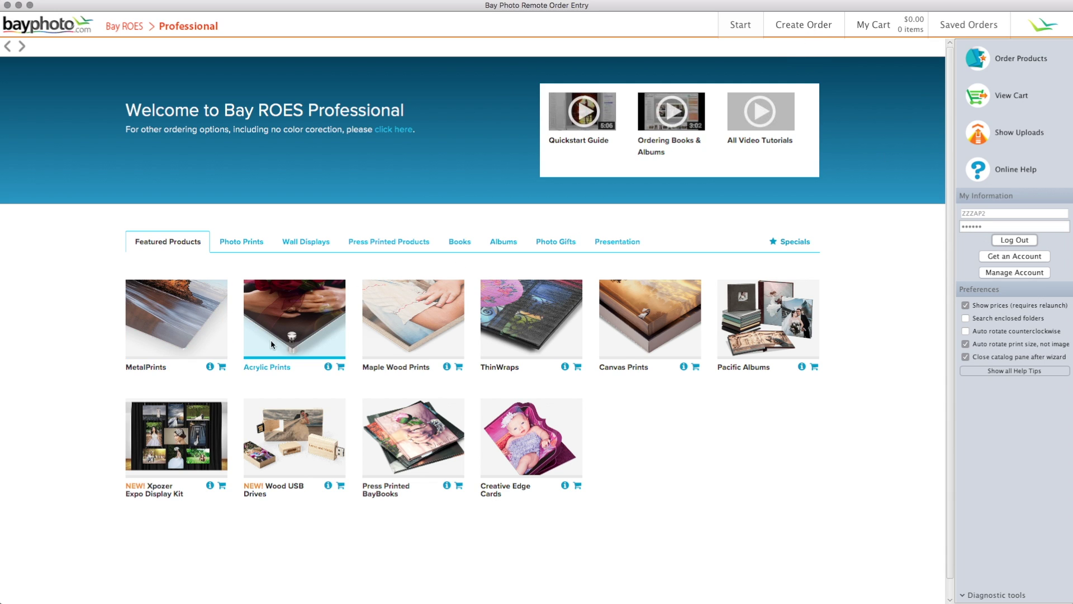
left_click(420, 338)
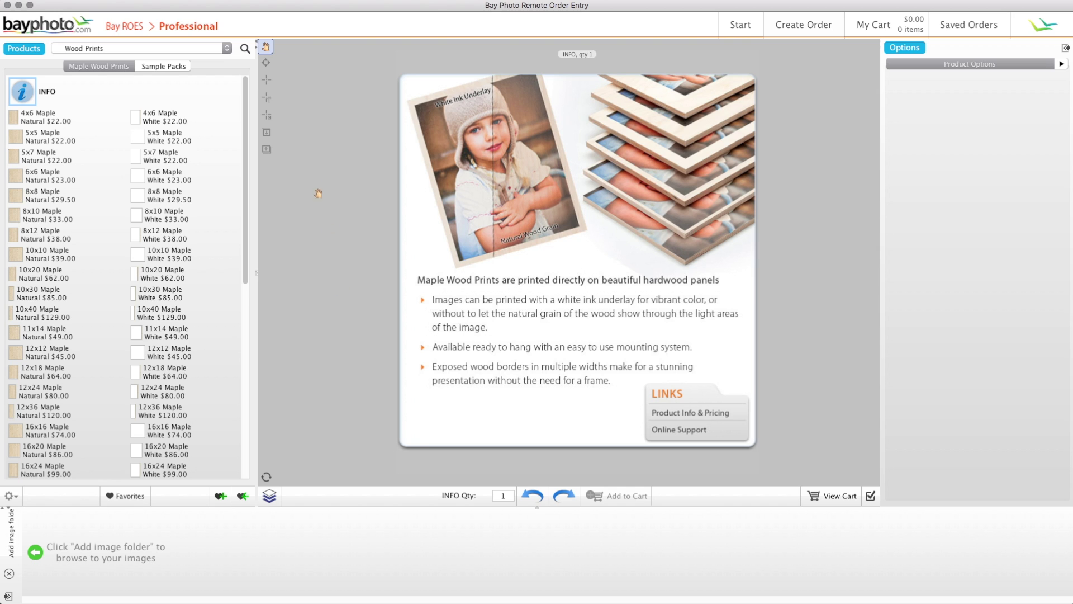
- Switch to the Standard Catalog and browse its product categories, including Canvas prints
left_click(213, 47)
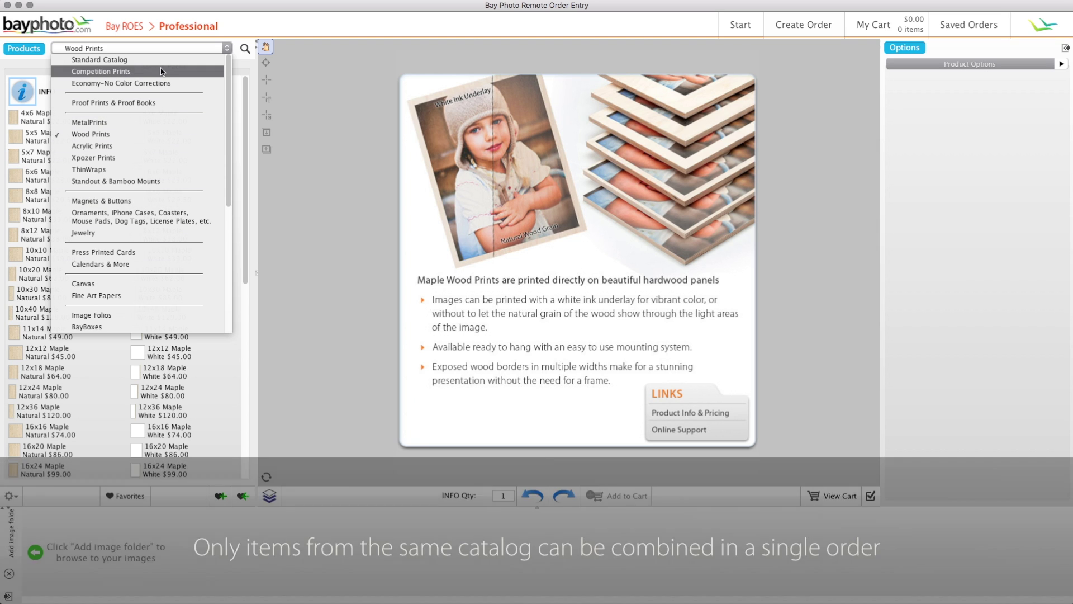
left_click(158, 60)
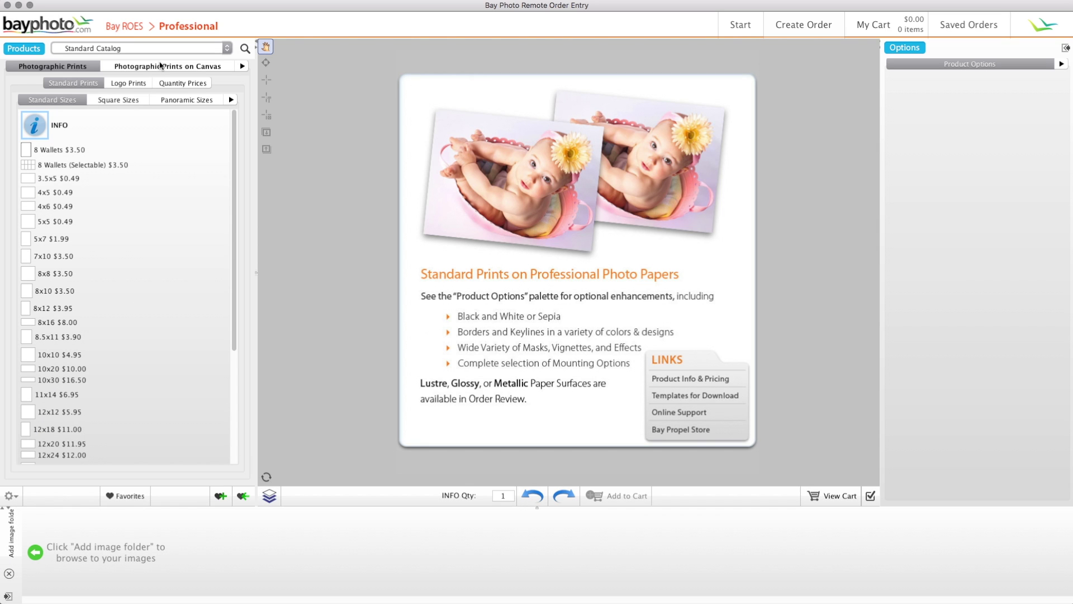
left_click(243, 67)
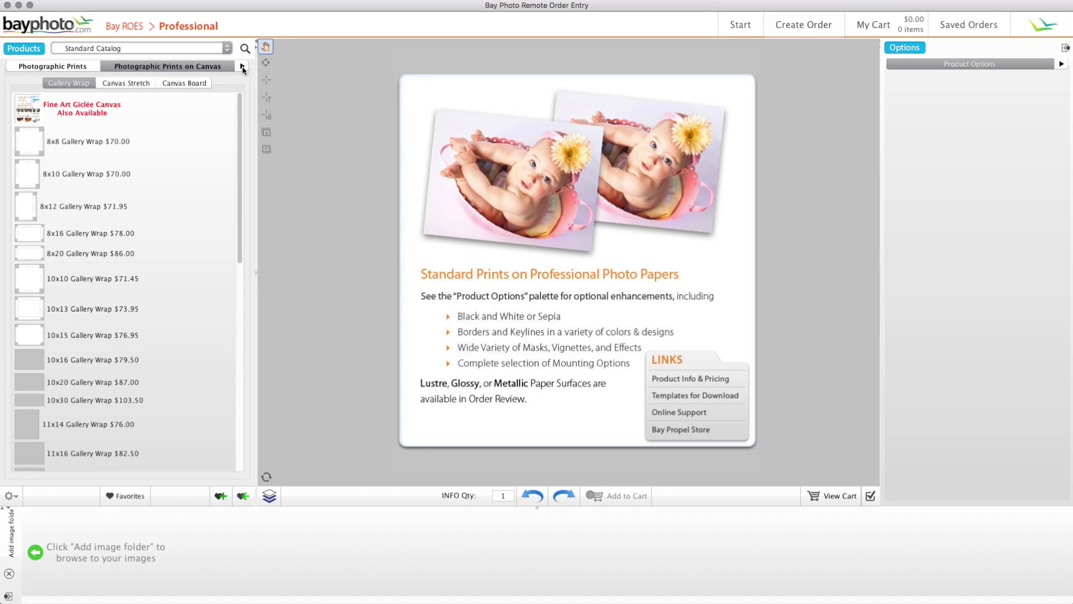
left_click(242, 66)
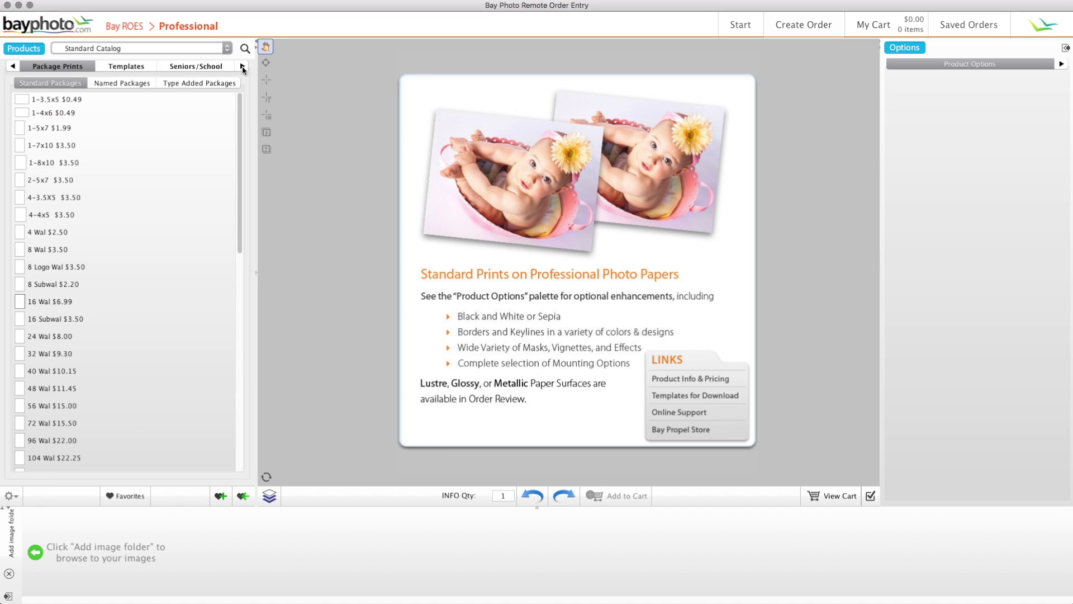
left_click(243, 66)
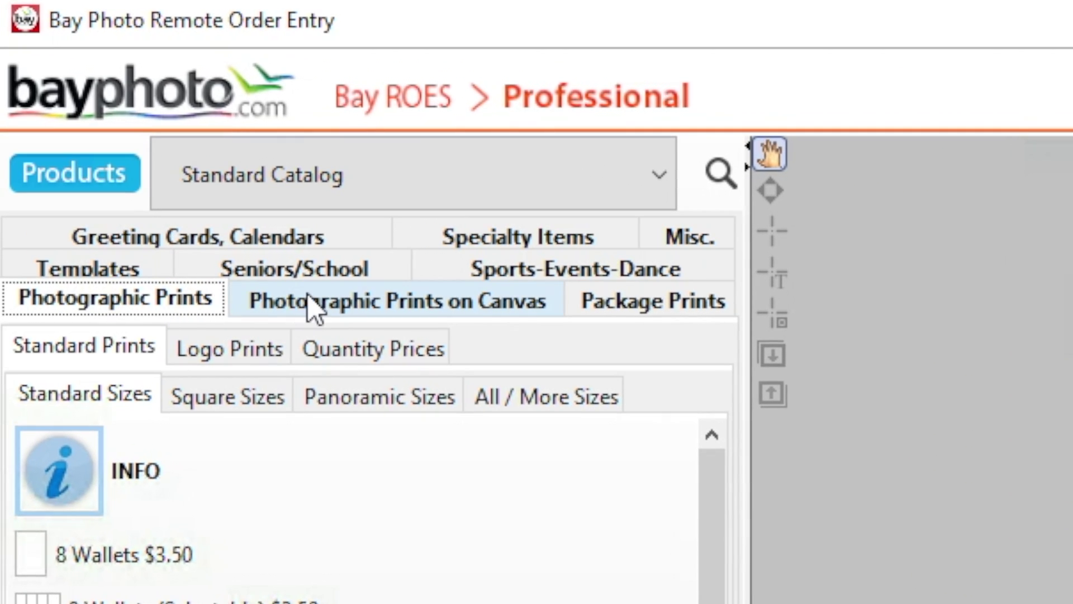
left_click(312, 306)
left_click(164, 307)
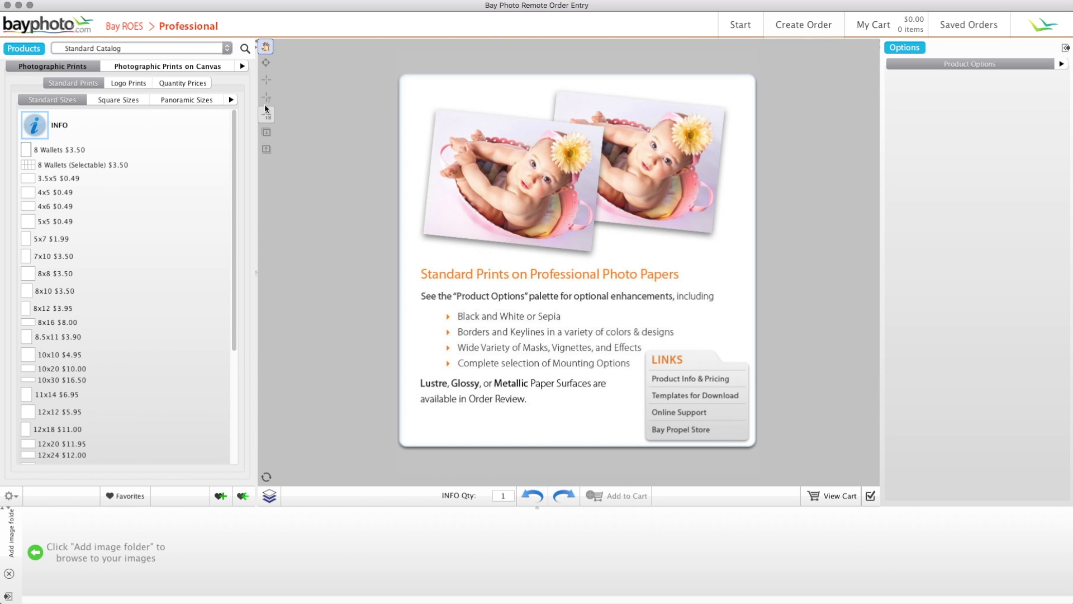
- Browse the Square and Panoramic size tabs, then return to Standard Sizes and pick 8x10
left_click(232, 99)
left_click(174, 100)
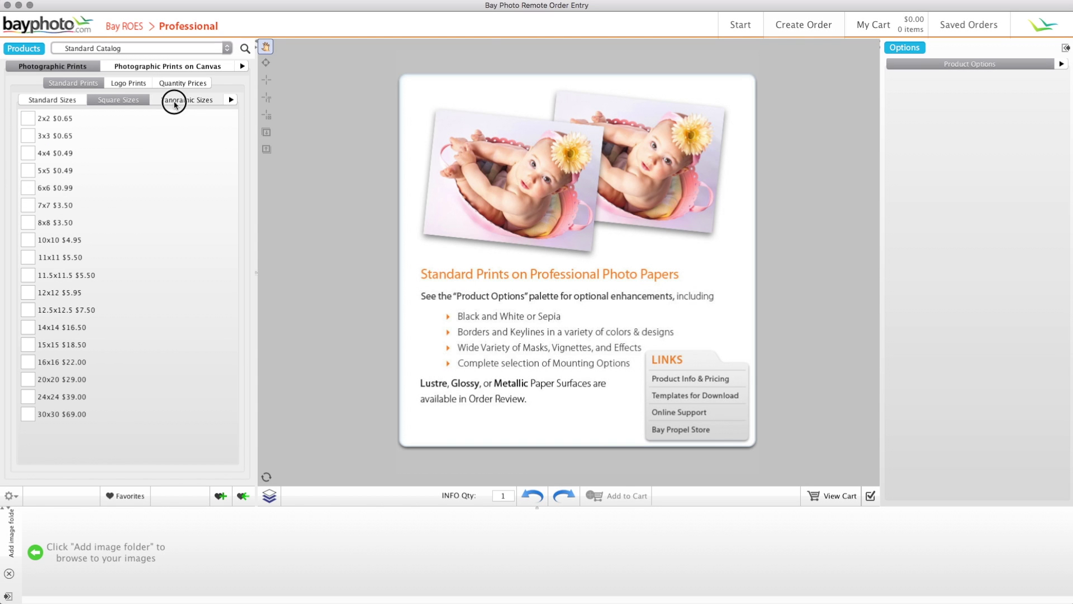
left_click(132, 102)
left_click(67, 102)
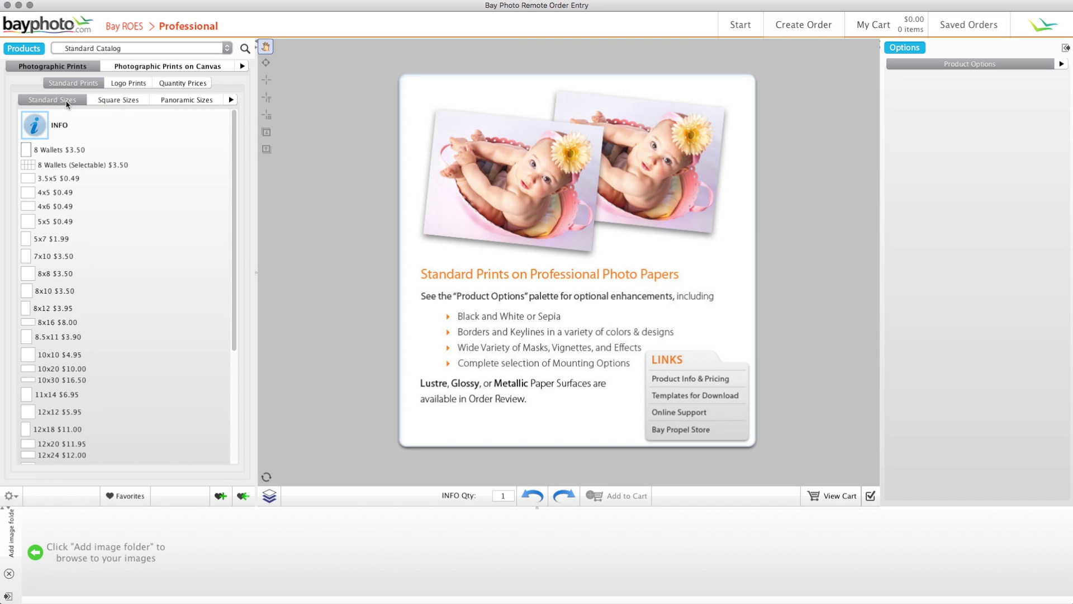
left_click(47, 291)
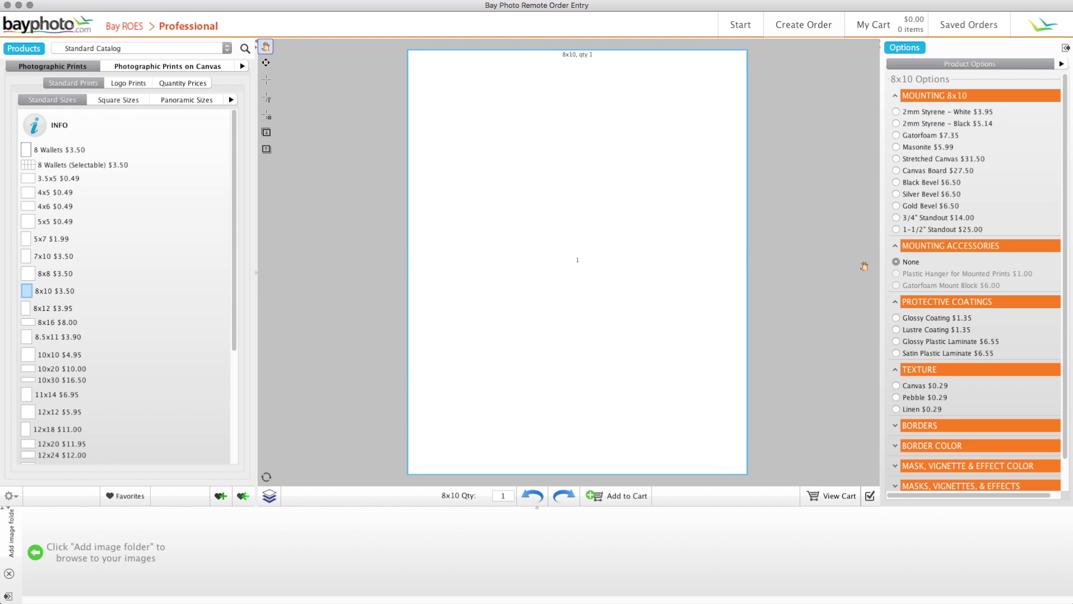
- Dock Options under the products and Images in a side panel, then restore Options to the right
left_click(1065, 48)
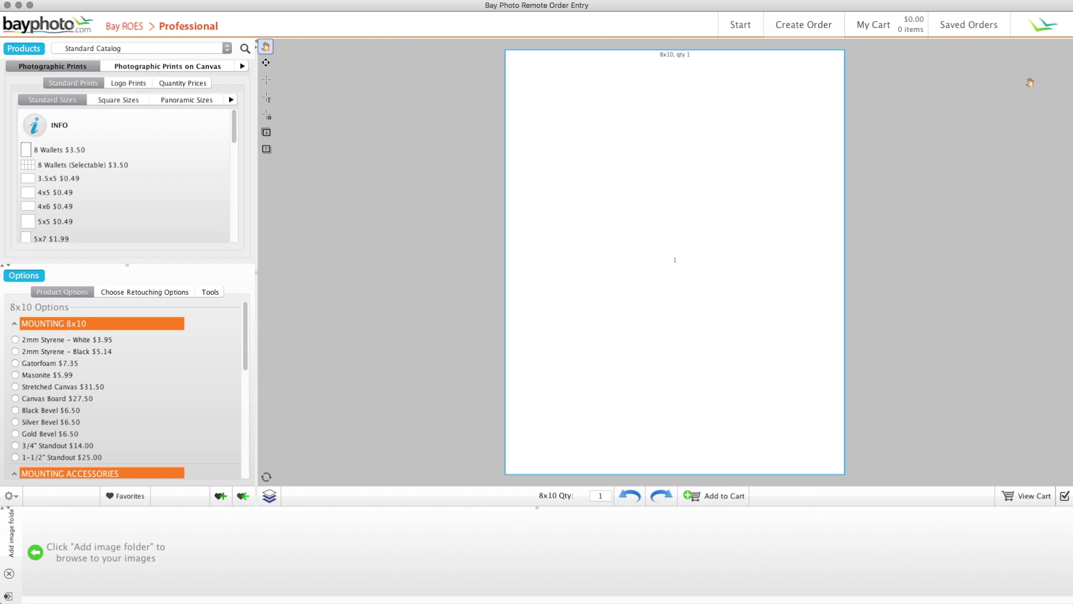
left_click_drag(536, 507, 536, 502)
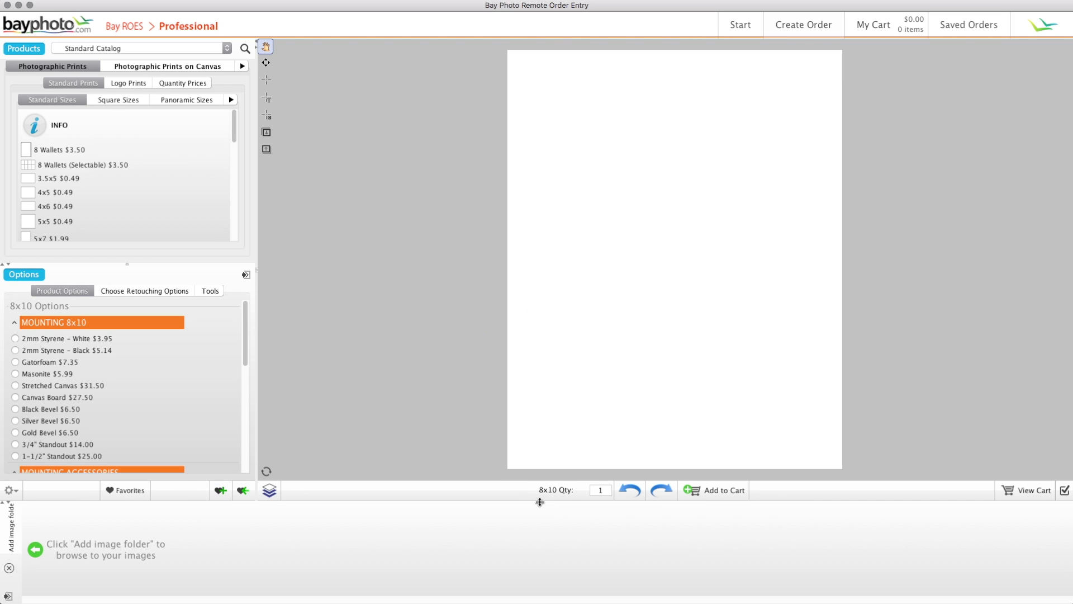
left_click(7, 596)
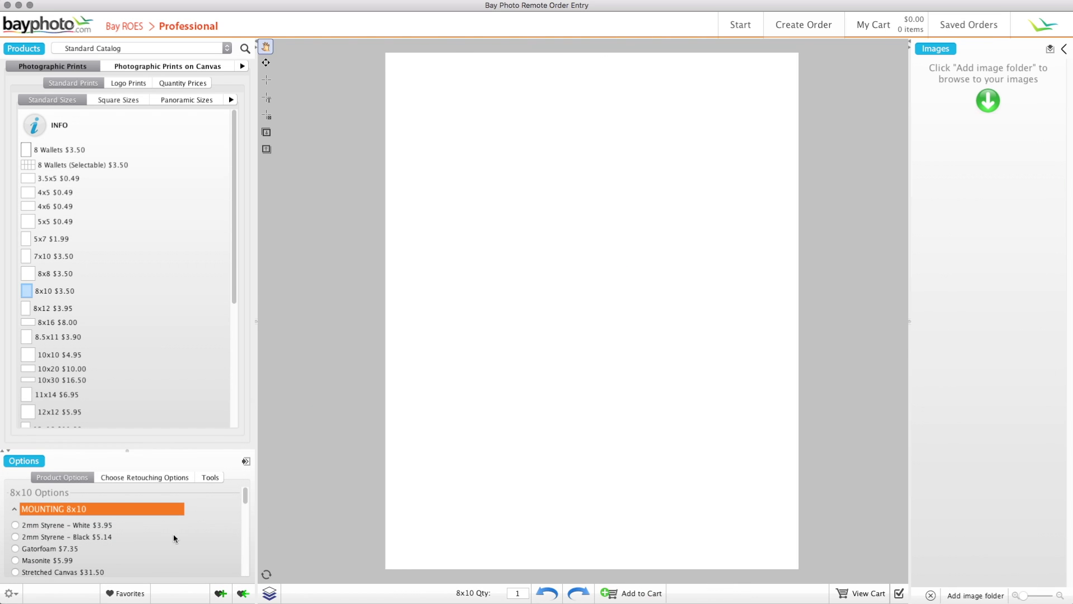
left_click_drag(909, 319, 873, 320)
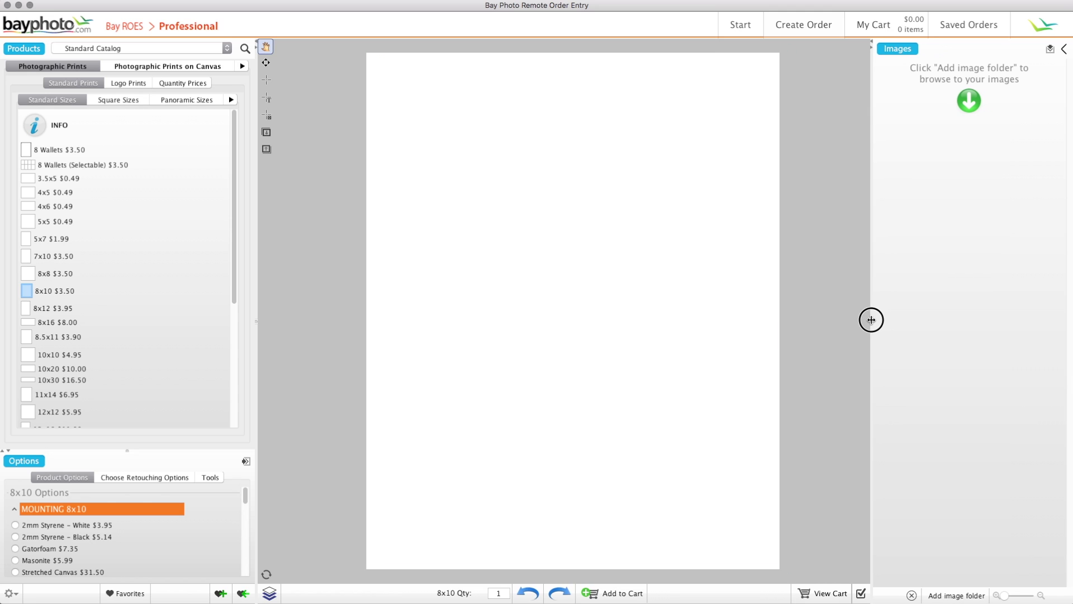
left_click(244, 462)
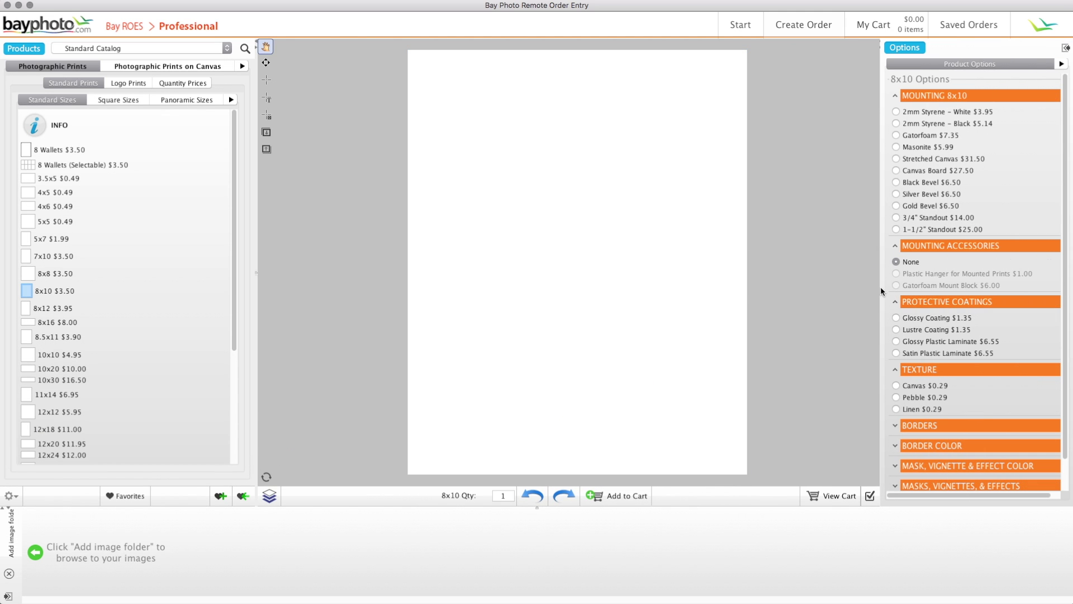
- Widen the product options panel and load a first image folder
left_click_drag(881, 290, 863, 290)
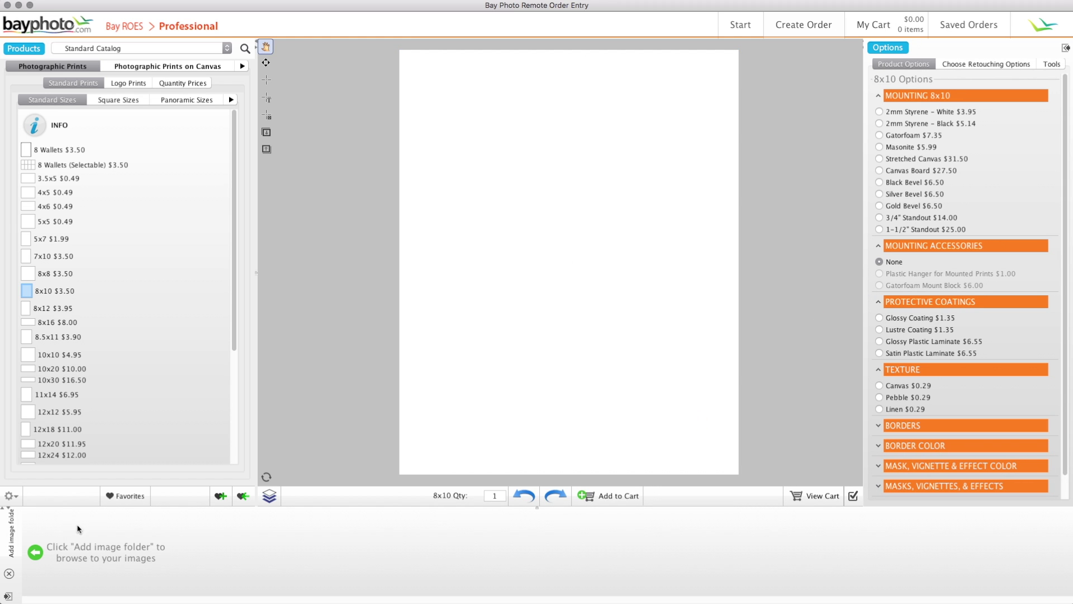
left_click(10, 534)
left_click(828, 382)
- Load the 59-photo folder from recent folders and remove the first folder
left_click(11, 550)
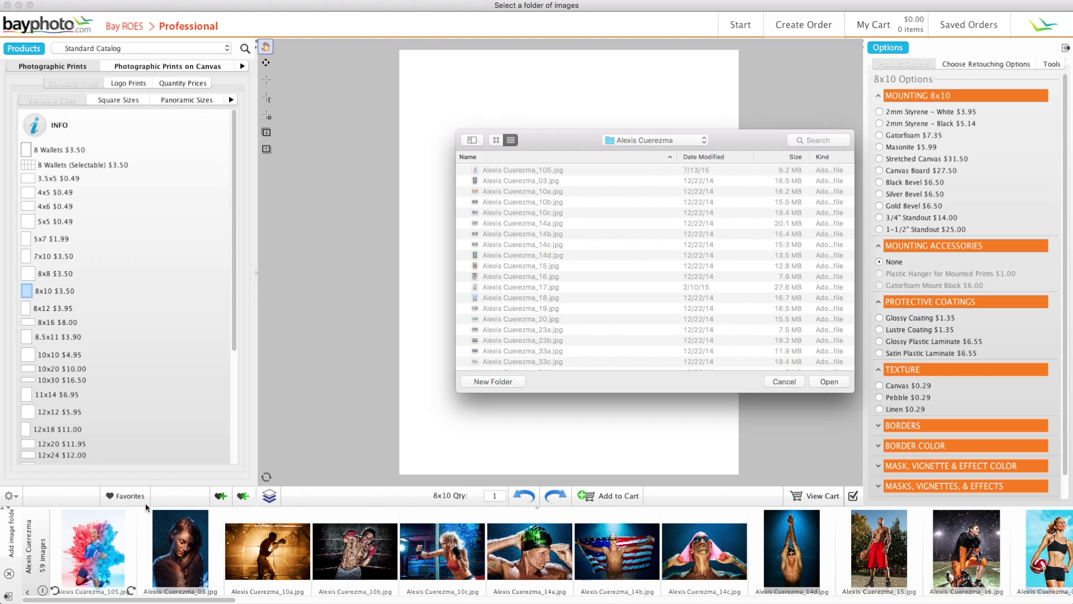
left_click(643, 140)
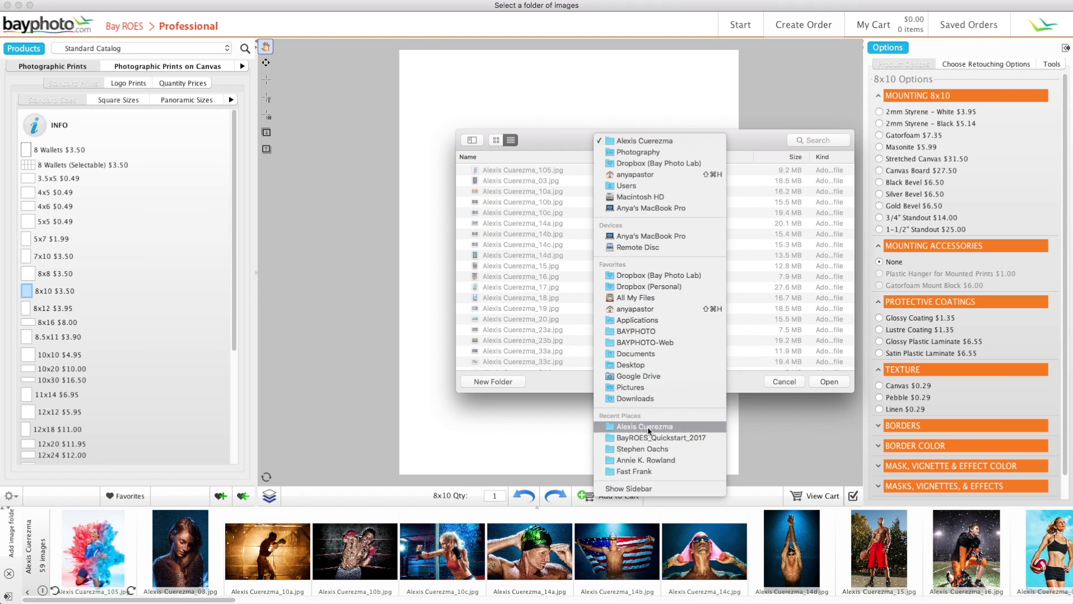
left_click(644, 449)
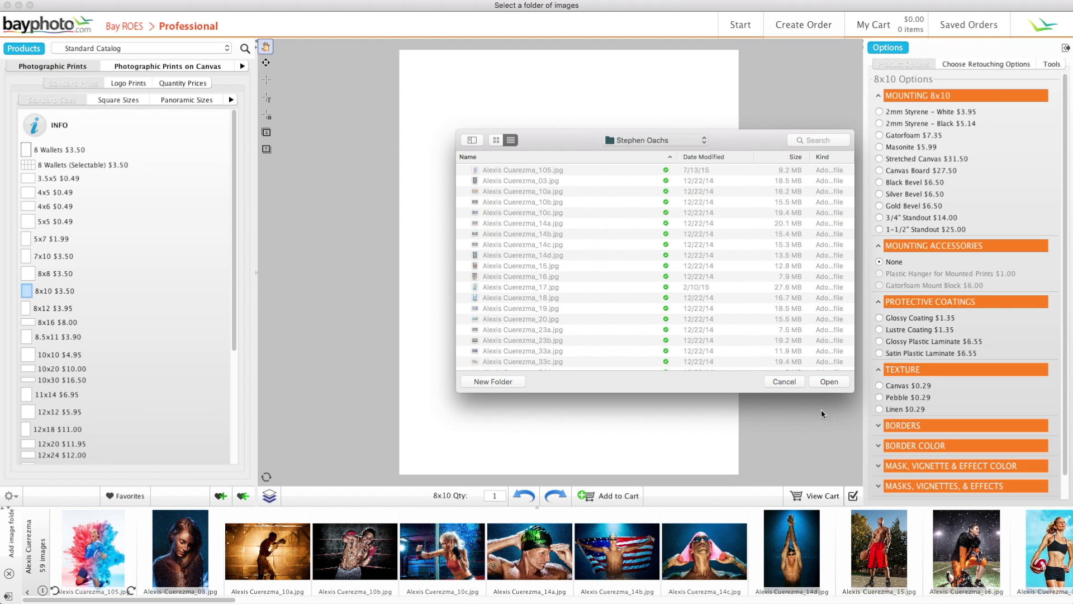
left_click(829, 381)
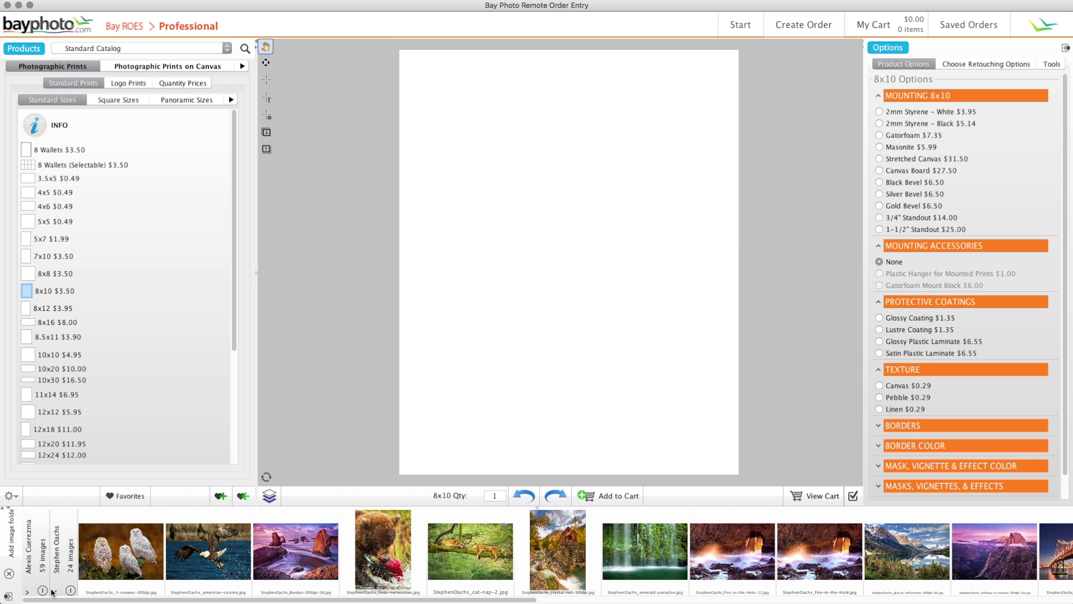
left_click(53, 592)
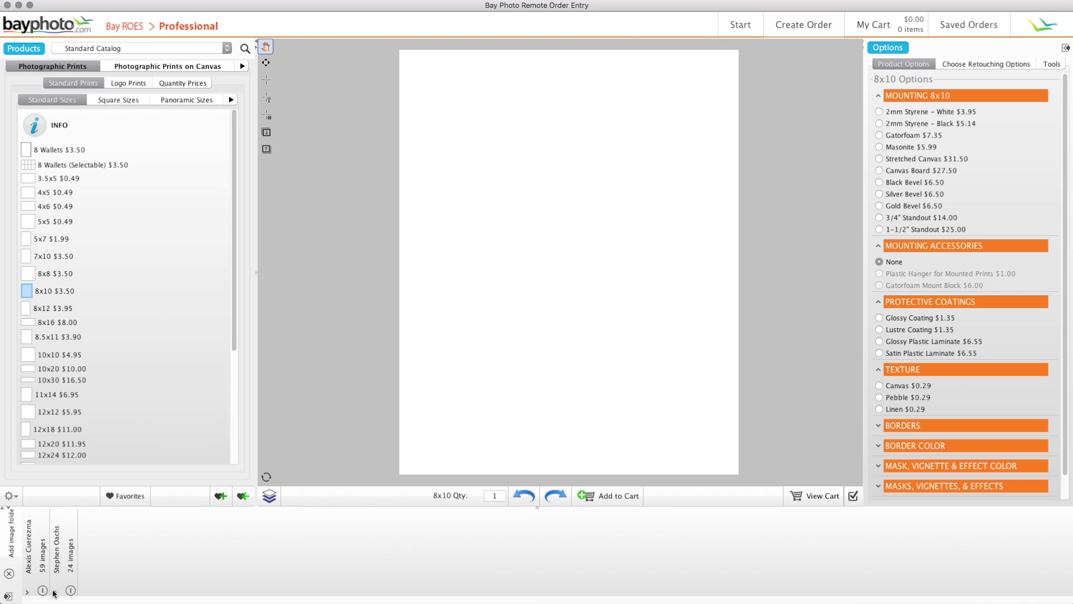
left_click(53, 593)
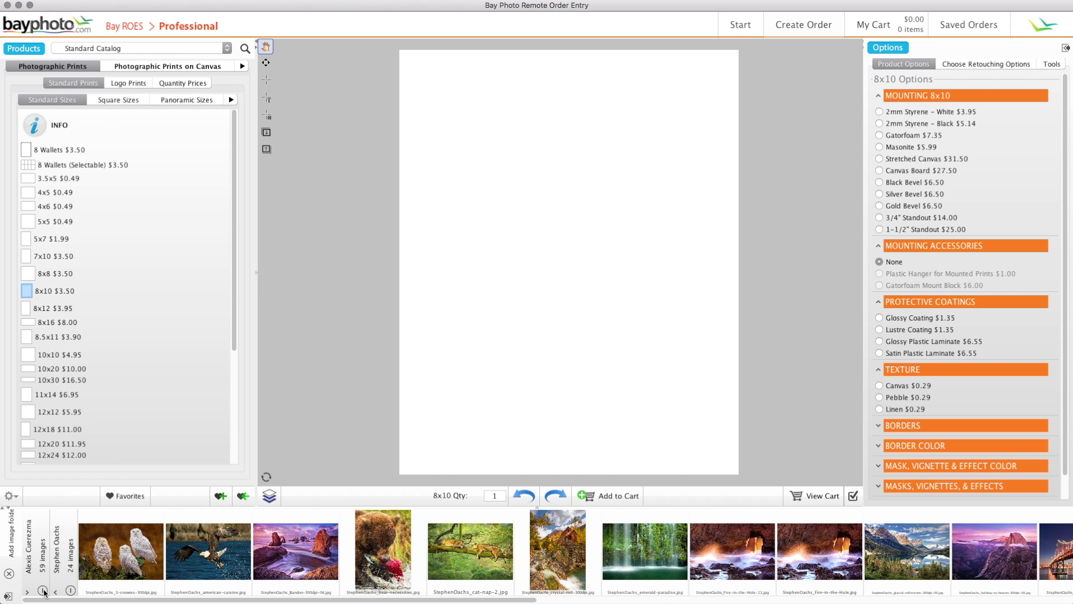
left_click(44, 592)
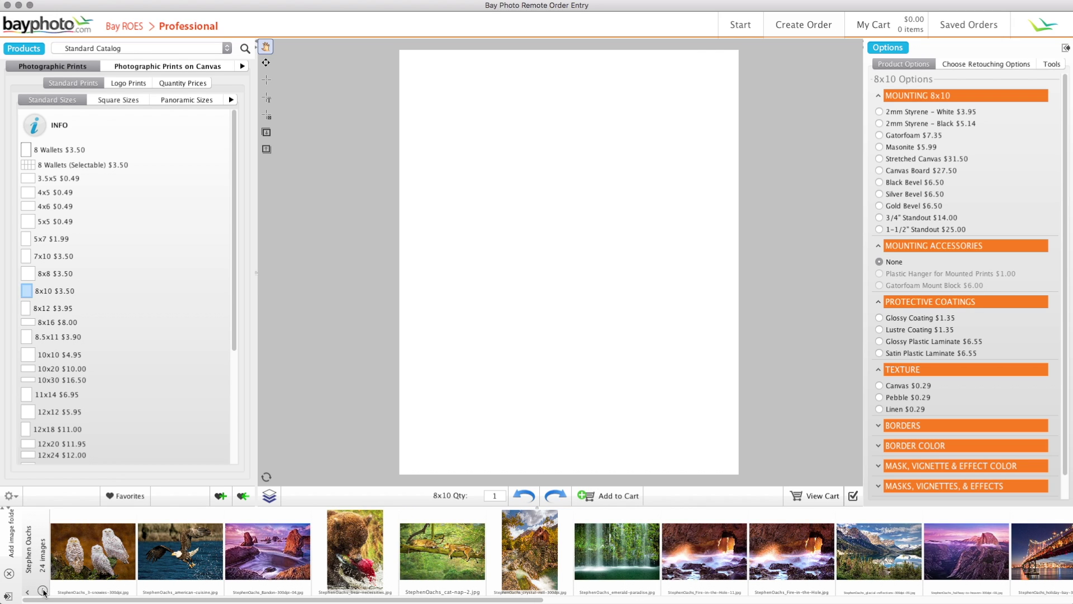
- Toggle Favorites off to return to the Standard Prints size list
mouse_move(121, 551)
left_click(128, 495)
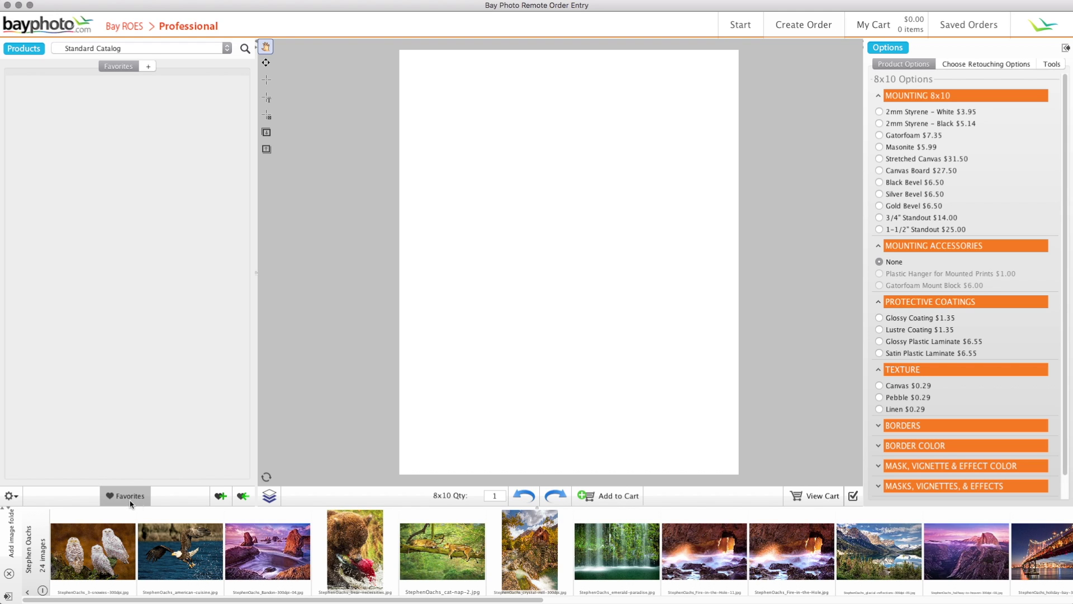
left_click(138, 497)
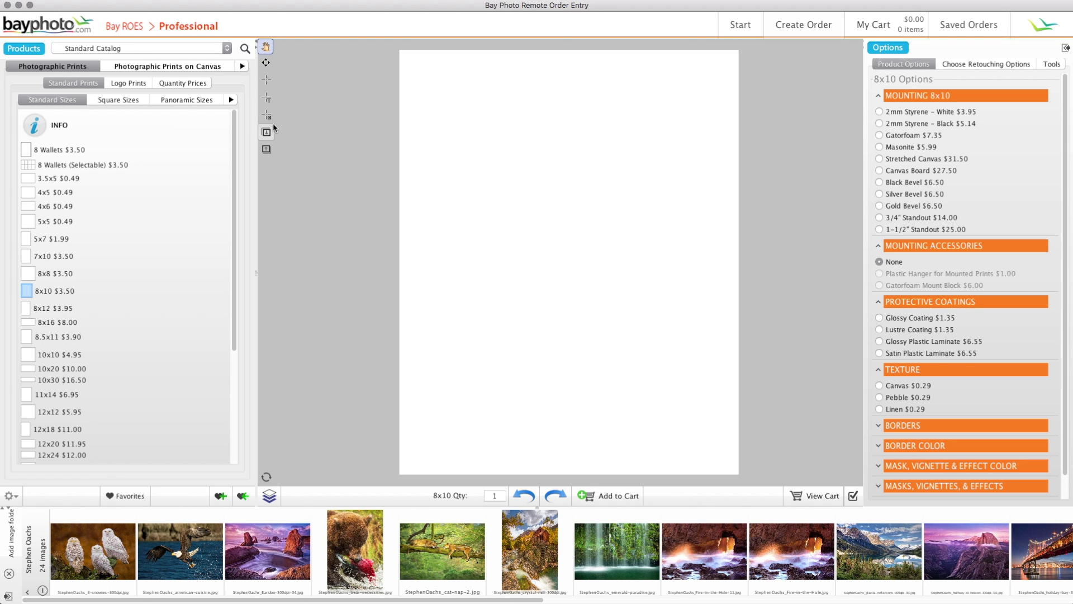
left_click(269, 497)
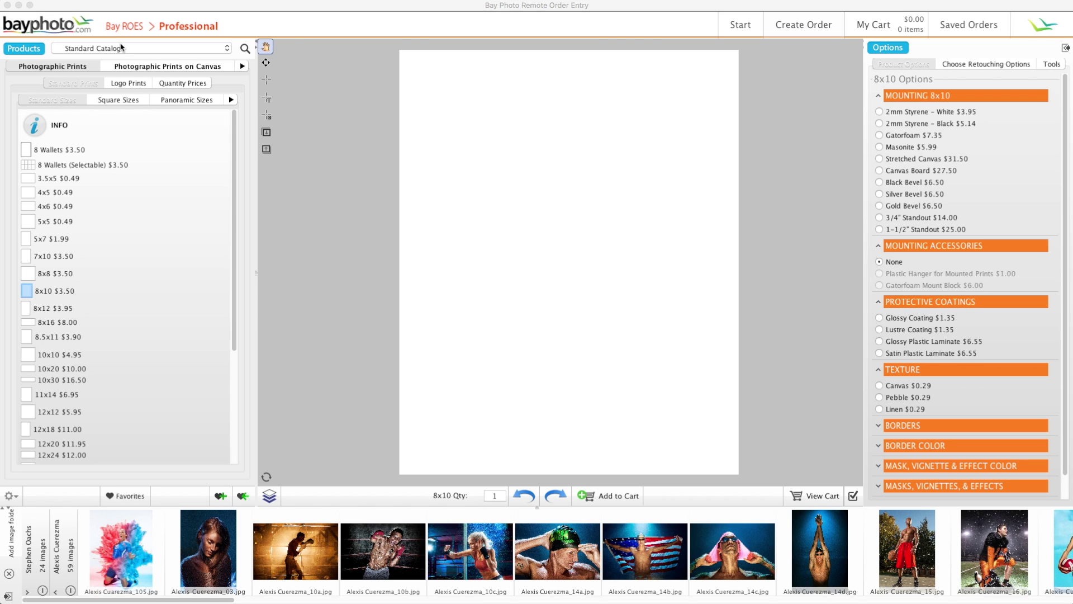
left_click(121, 47)
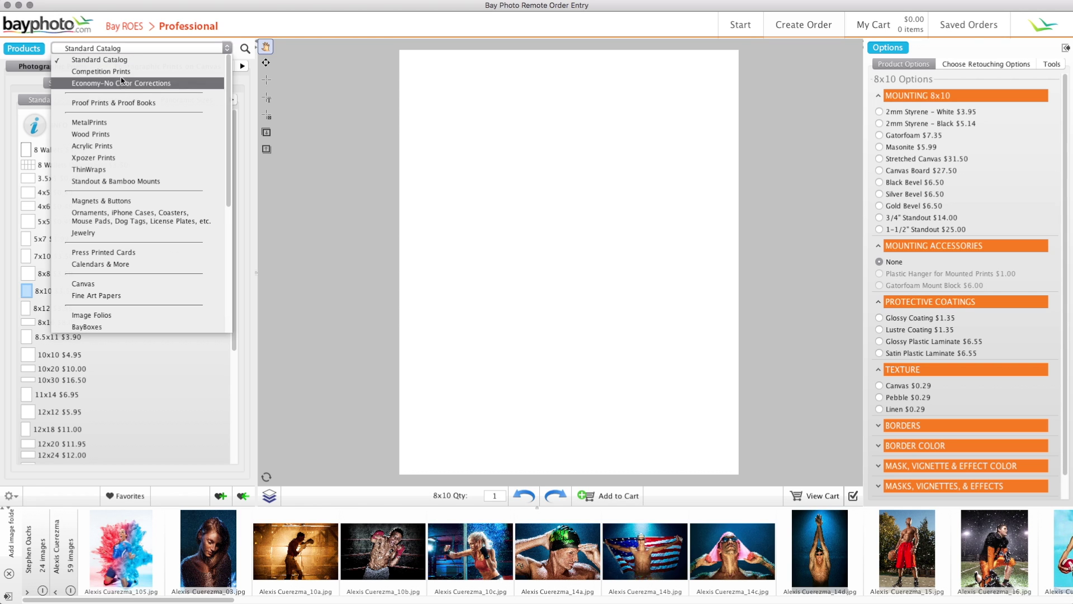
- Choose the MetalPrints catalog and pick the 16X20 framed MetalPrint
left_click(114, 124)
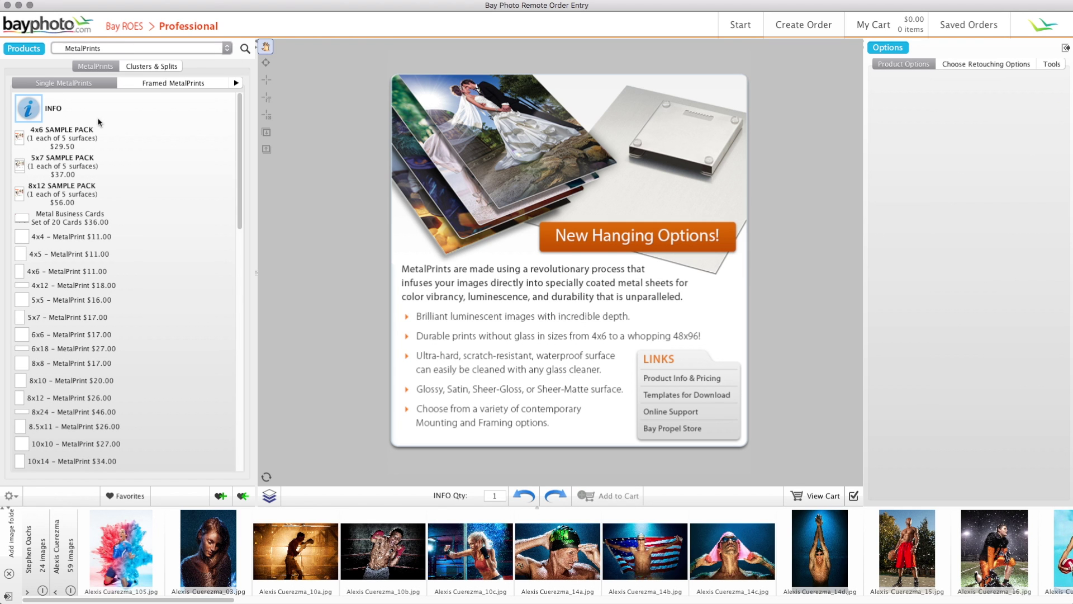
left_click(191, 83)
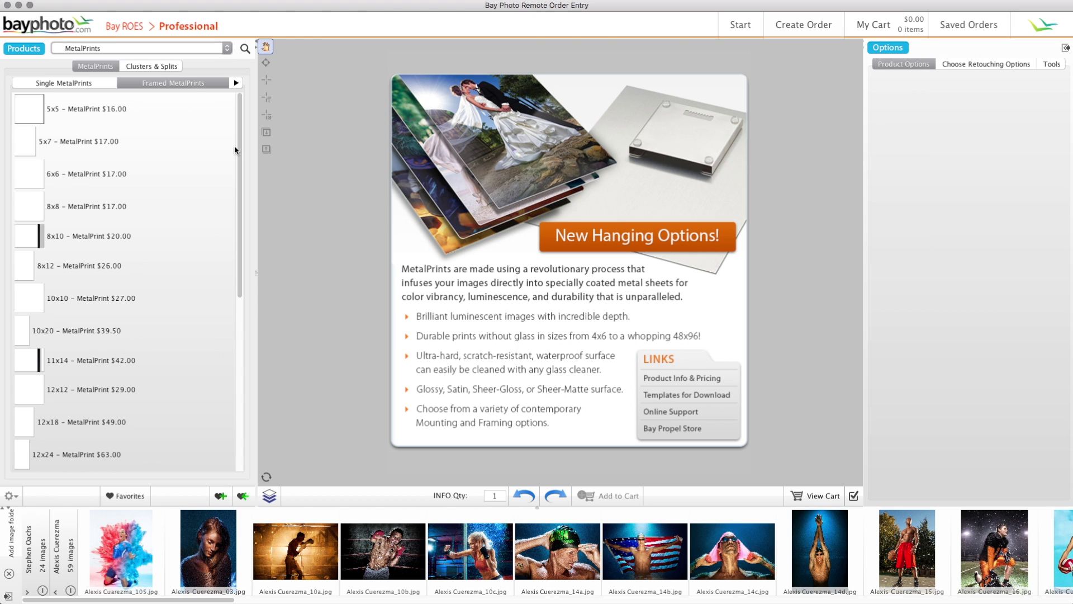
left_click_drag(235, 149, 235, 322)
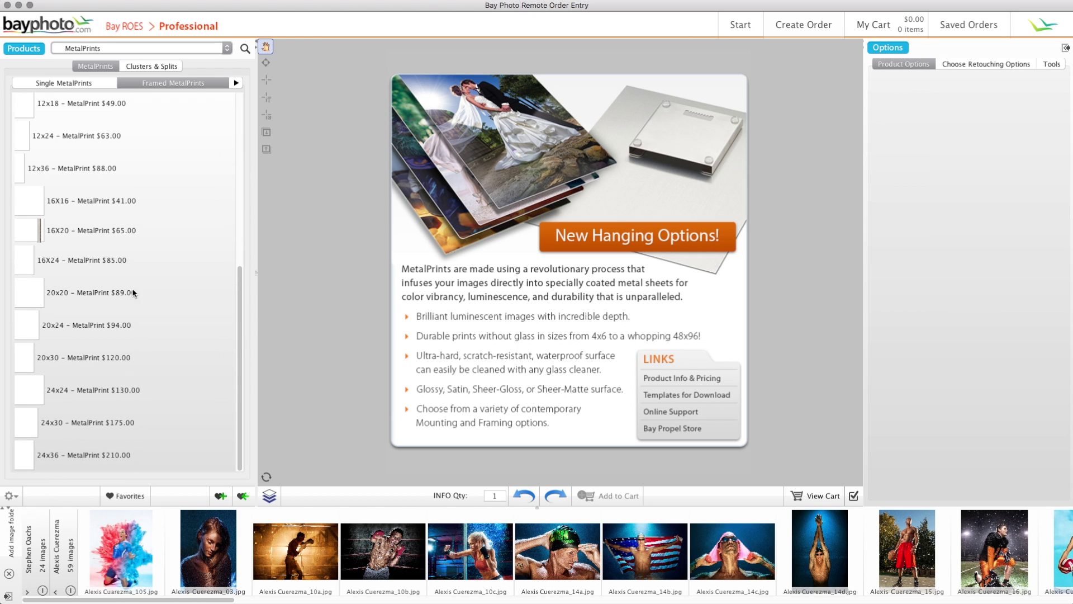
left_click(29, 234)
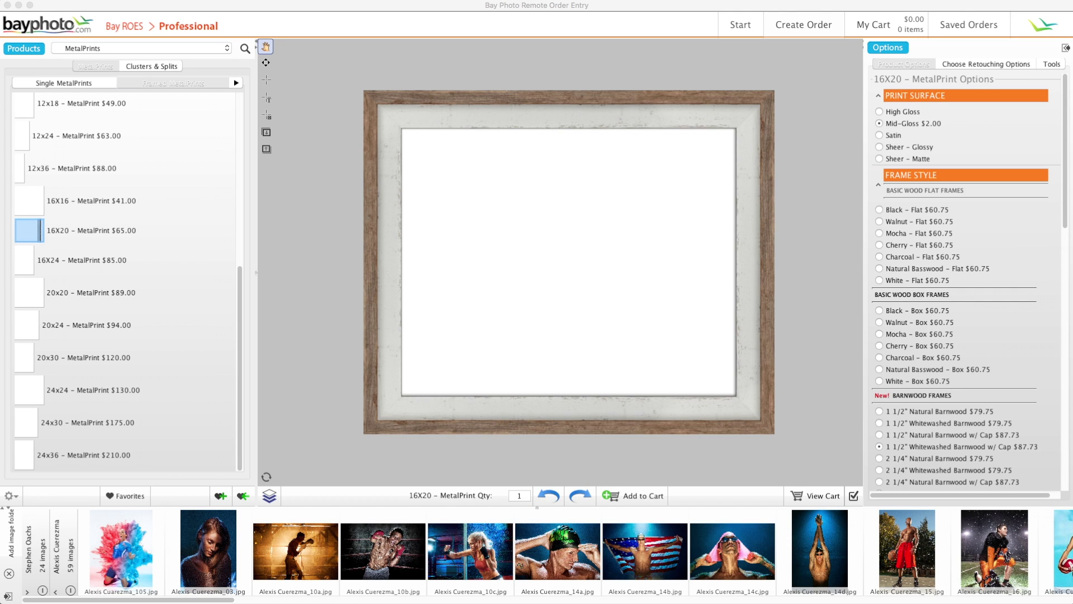
- Drop photo 10c into the 16X20 frame, reposition and enlarge it, then try a Mocha flat frame
mouse_move(558, 550)
mouse_move(459, 560)
left_mouse_down()
mouse_move(584, 348)
mouse_move(589, 286)
left_mouse_up()
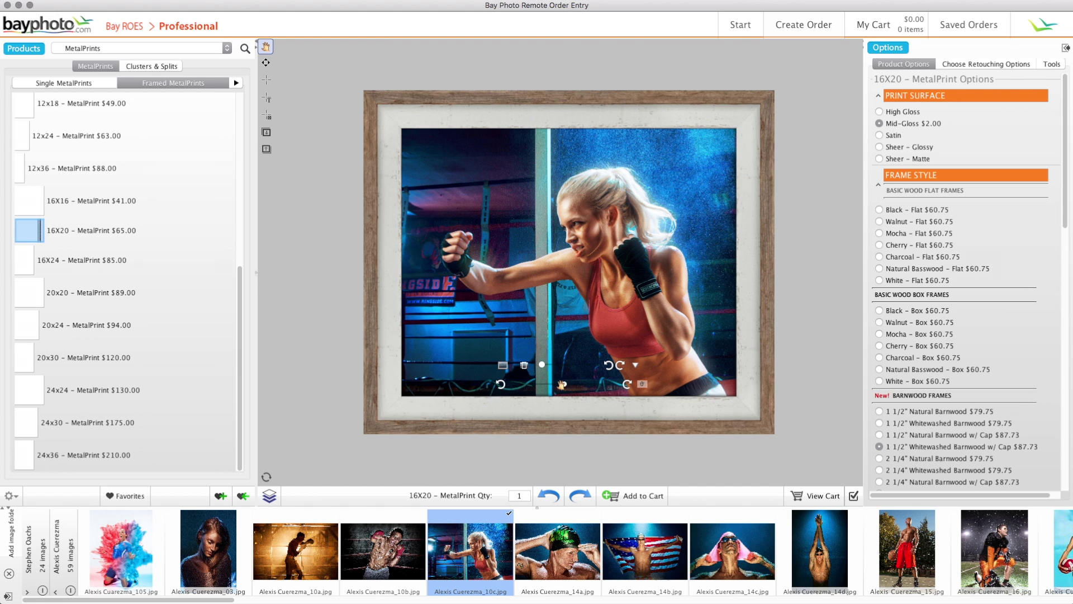
left_click_drag(564, 384, 562, 384)
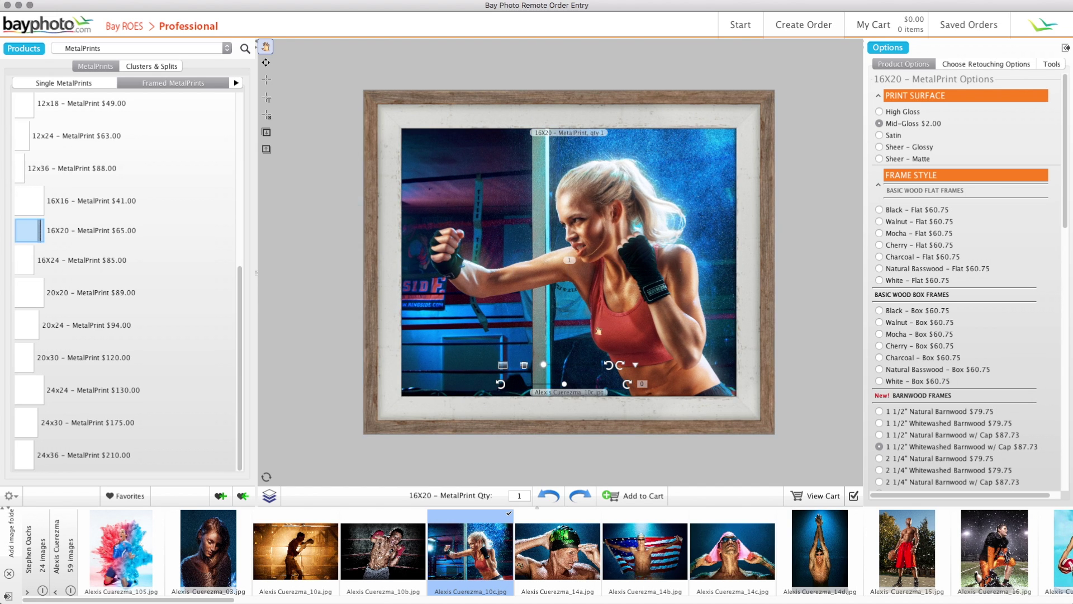
left_click_drag(543, 366, 595, 332)
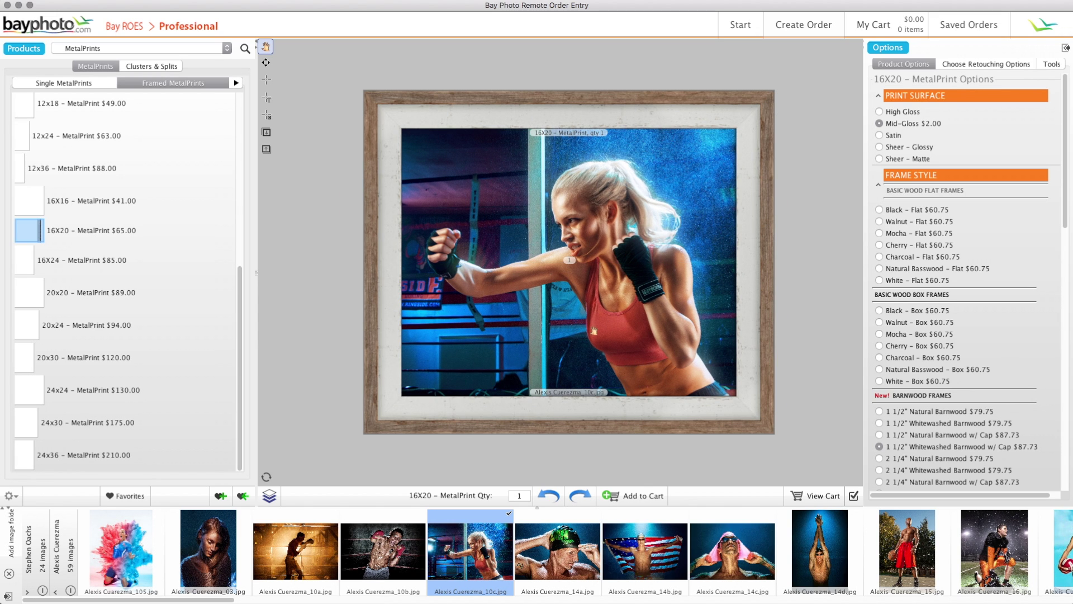
left_click(889, 234)
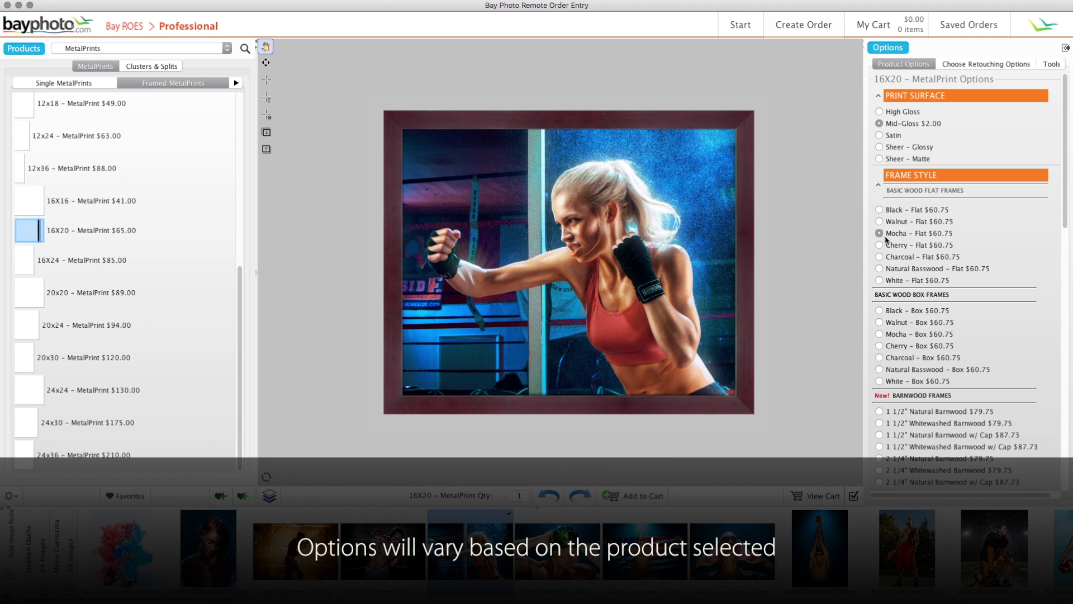
- Switch to a Charcoal Box frame and add the framed print to the cart ($138.61)
left_click(886, 360)
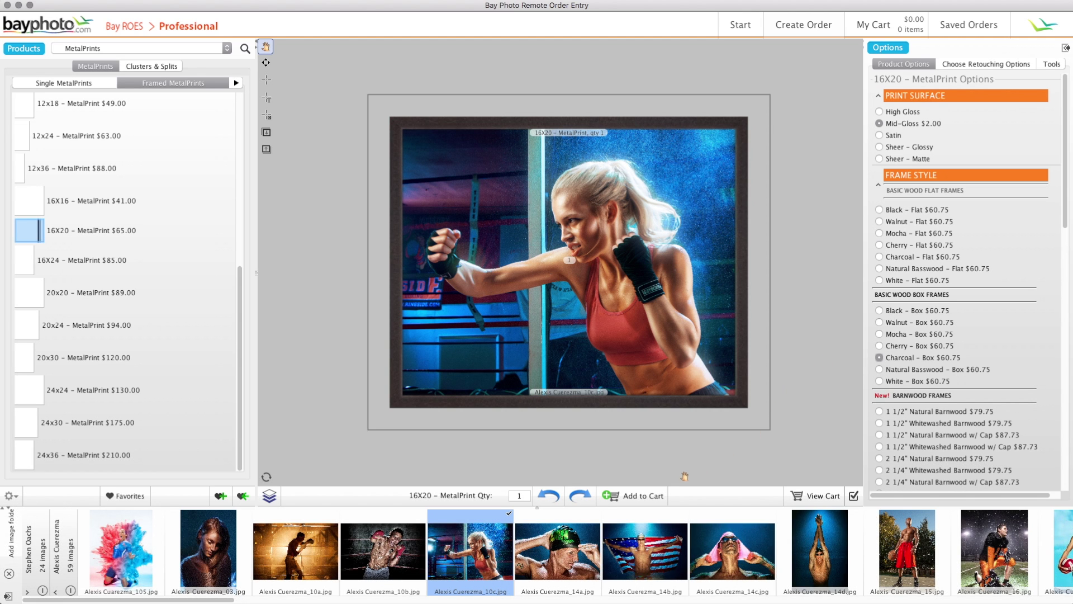
left_click(644, 497)
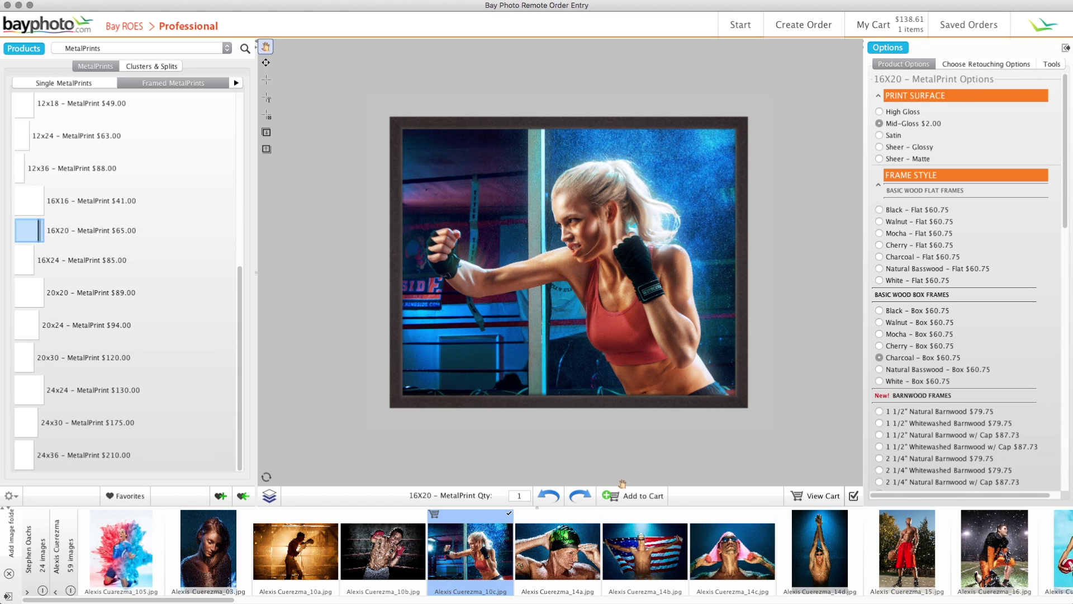
- Add four boxer photos as 4x6 Single MetalPrints, making five cart items totalling $214.56
left_click(99, 83)
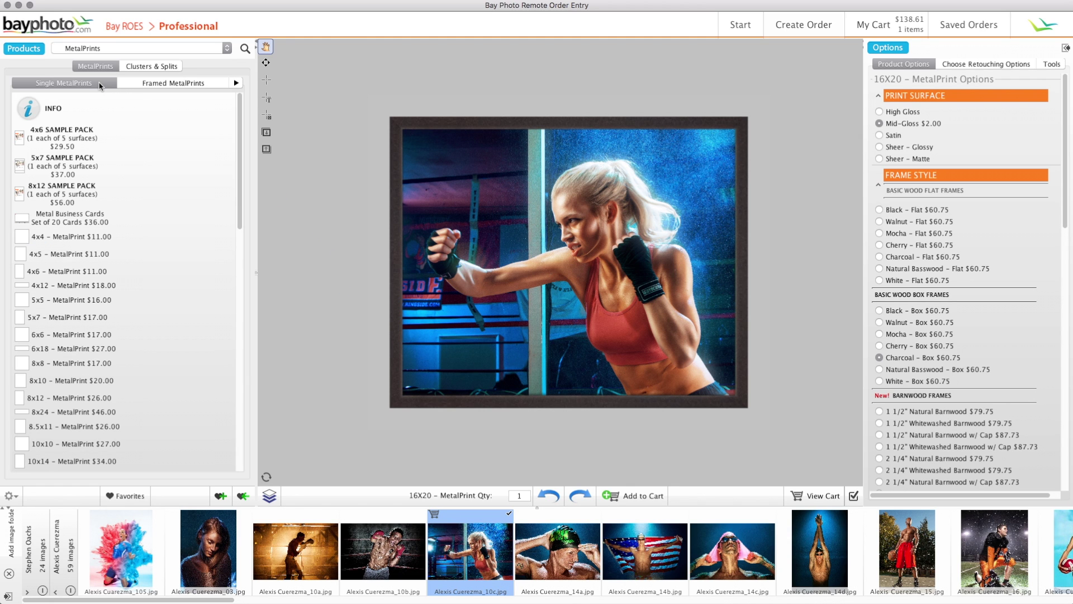
left_click(70, 274)
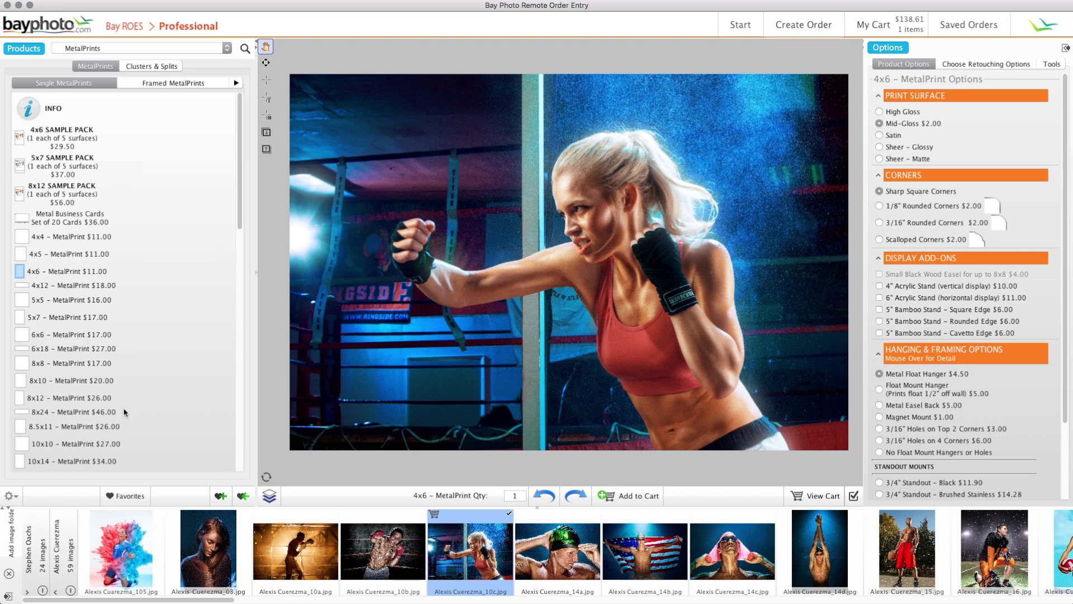
mouse_move(296, 551)
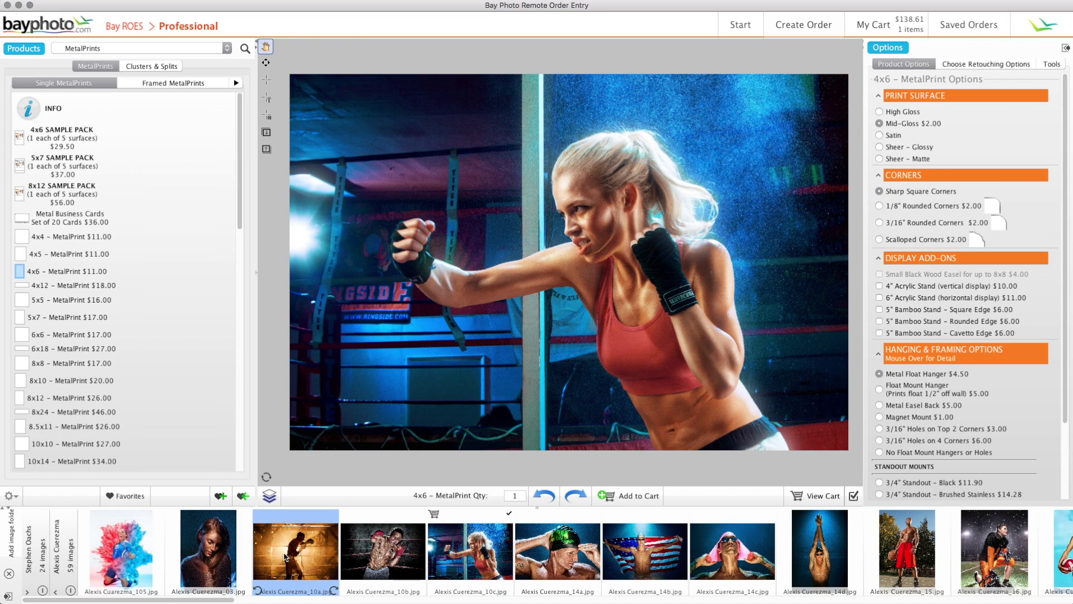
left_click(563, 557, "shift")
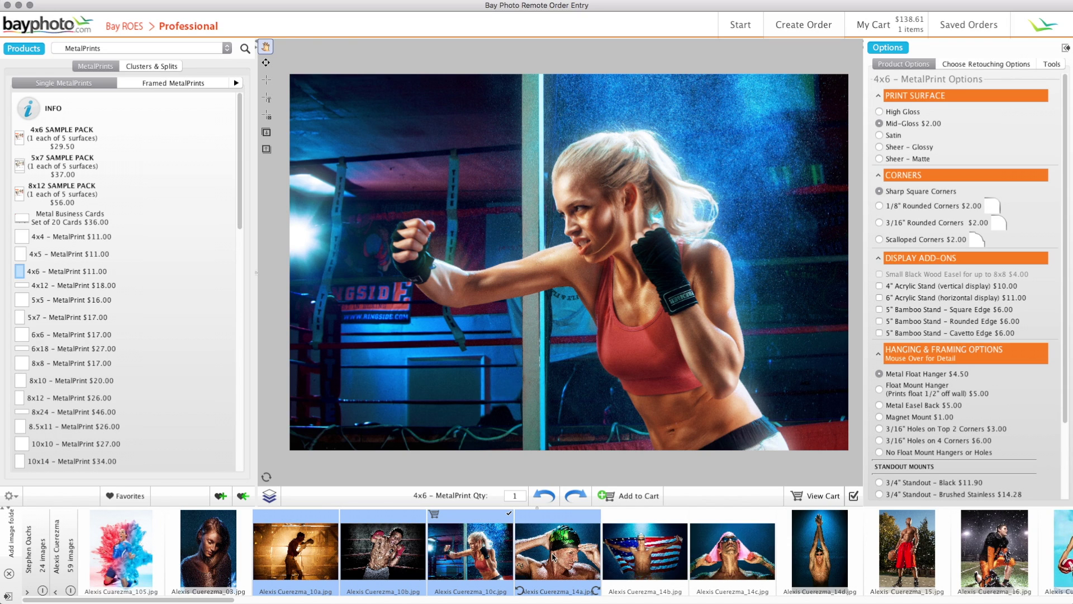
left_click_drag(564, 558, 590, 308)
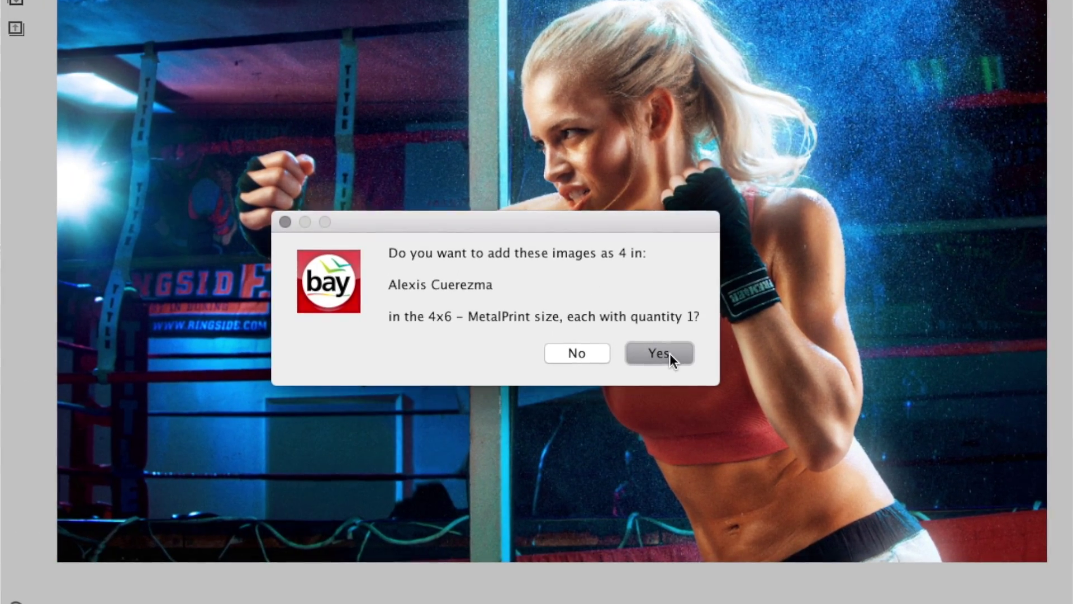
left_click(670, 353)
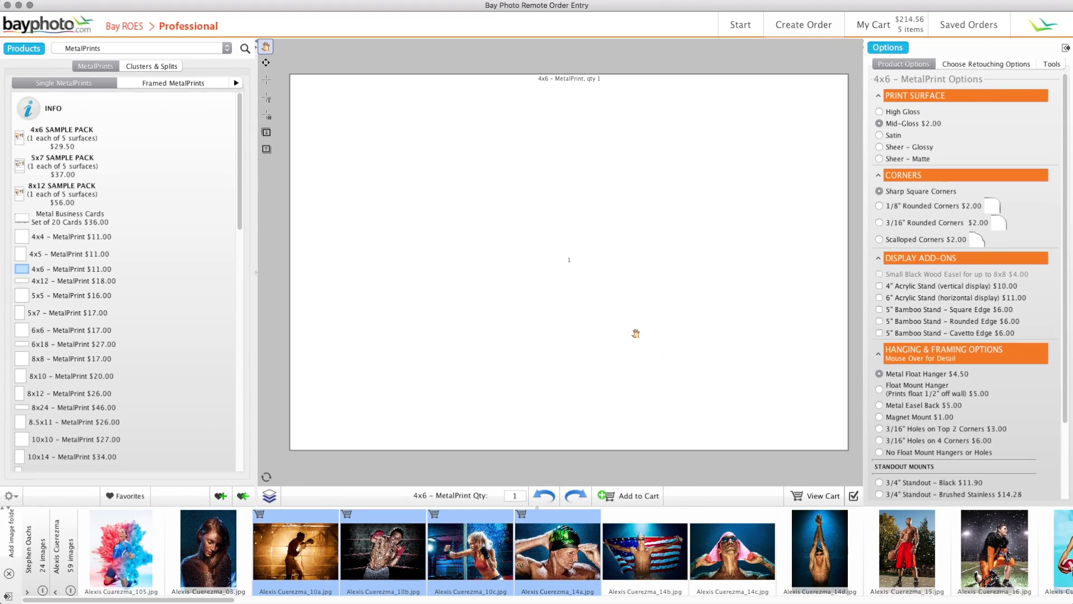
left_click(800, 495)
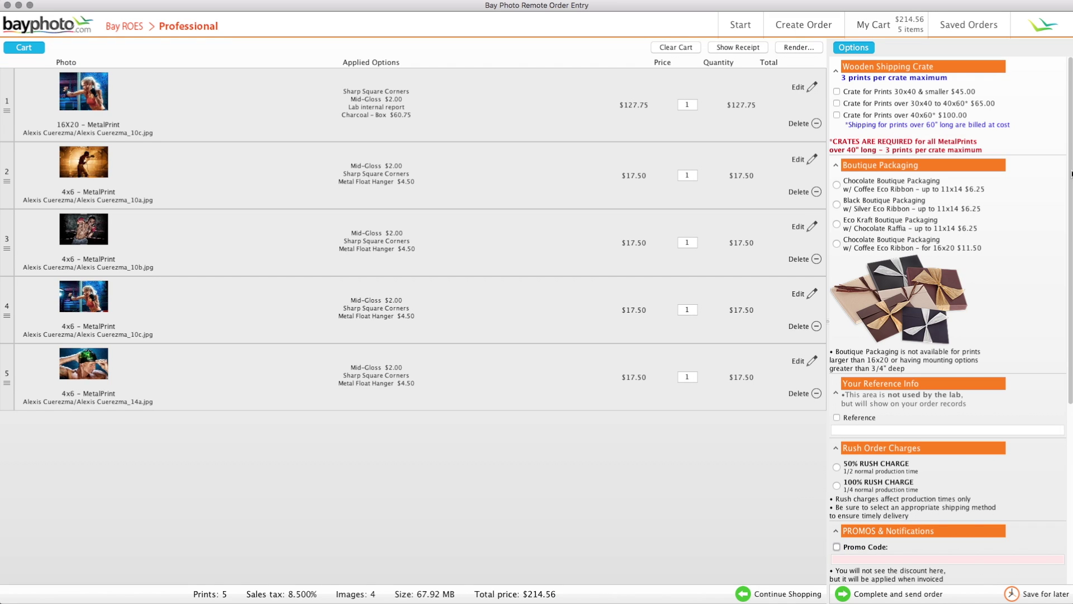
left_click_drag(1066, 172, 1066, 212)
scroll(1067, 212, "down", 5)
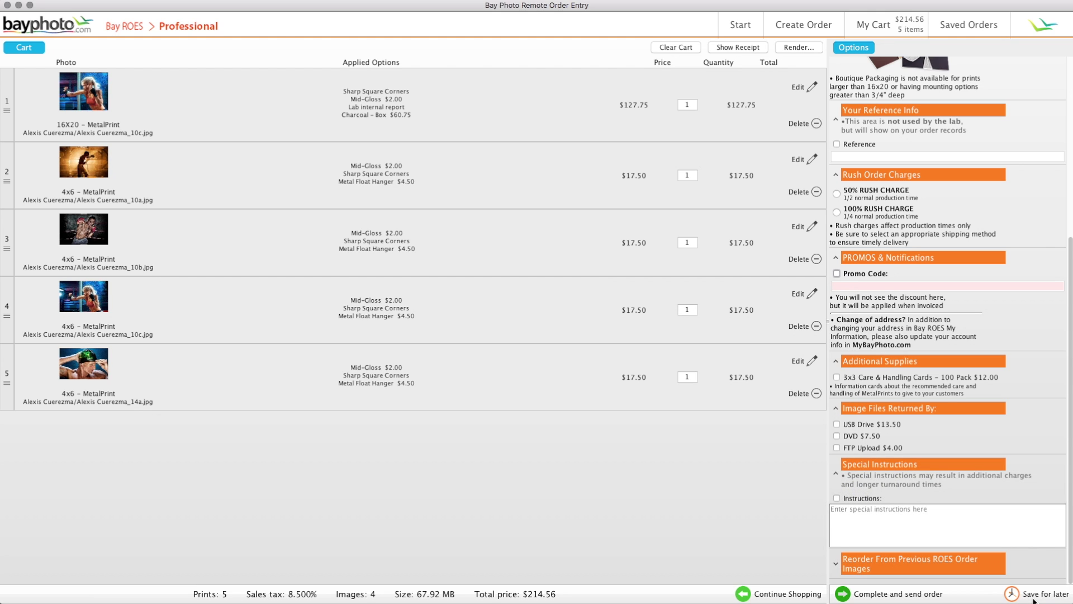
- Save the cart for later under the name 'My Metal Cart'
left_click(1034, 597)
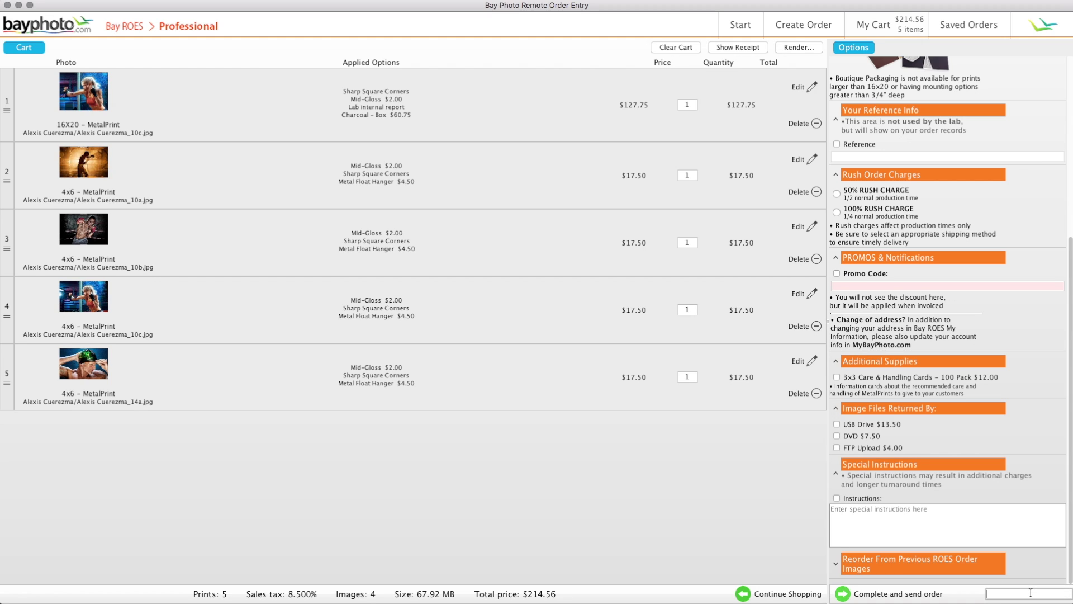
type("My Meta")
type("llics")
key("Return")
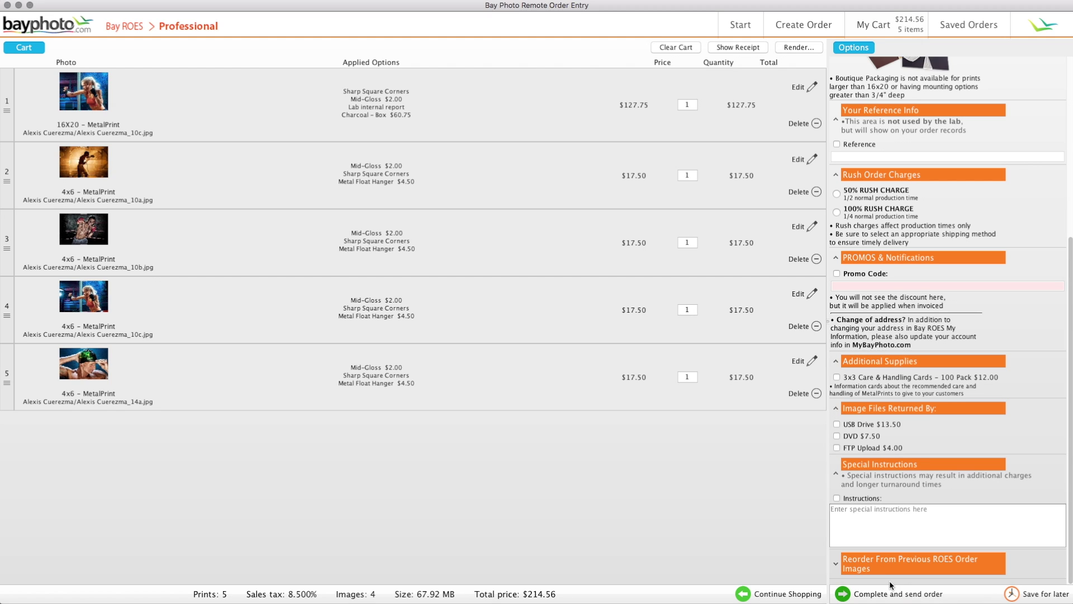
- Check out with account details confirmed, Ground shipping and payment on file, totalling $224.06
left_click(881, 596)
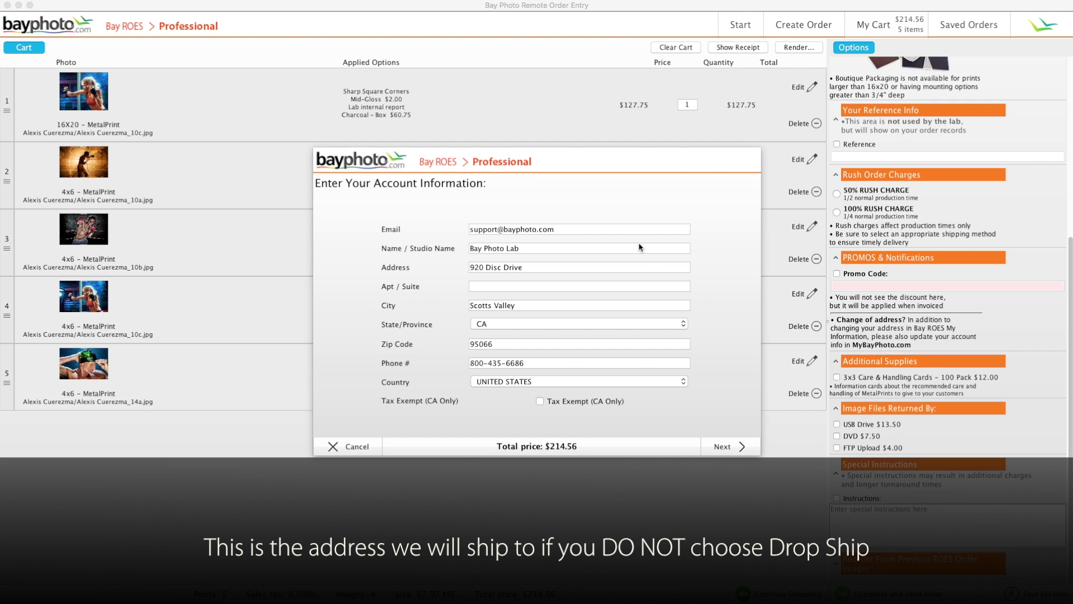
left_click(715, 447)
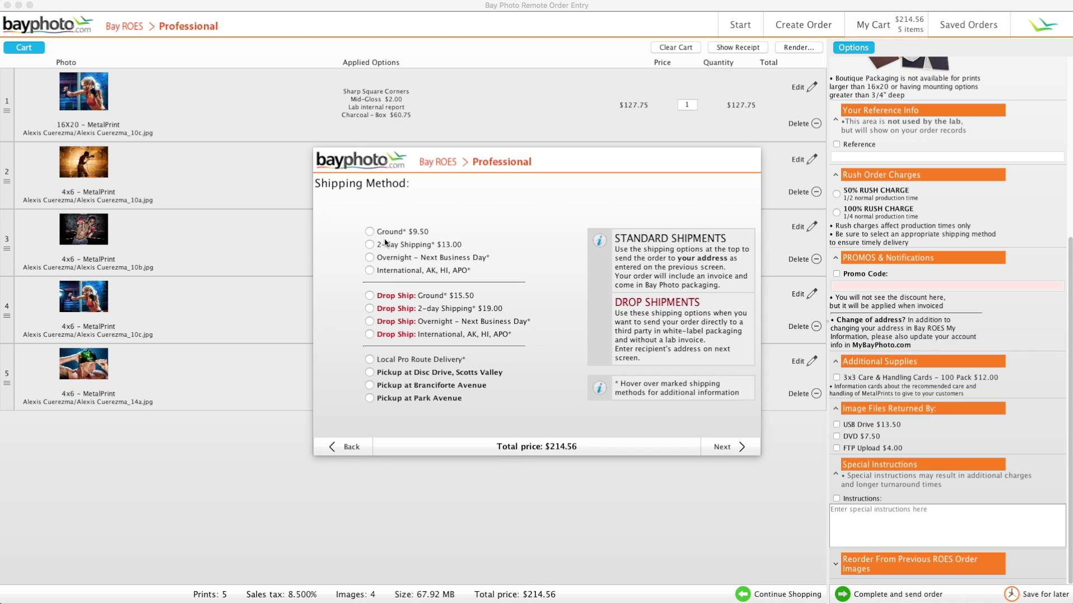
left_click(371, 231)
left_click(717, 447)
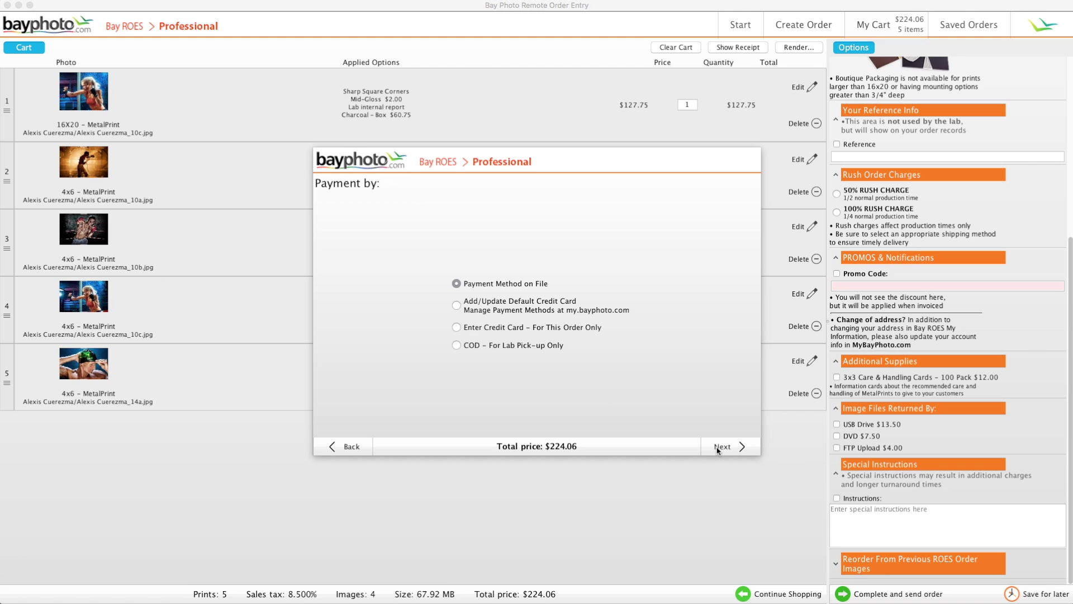
left_click(718, 446)
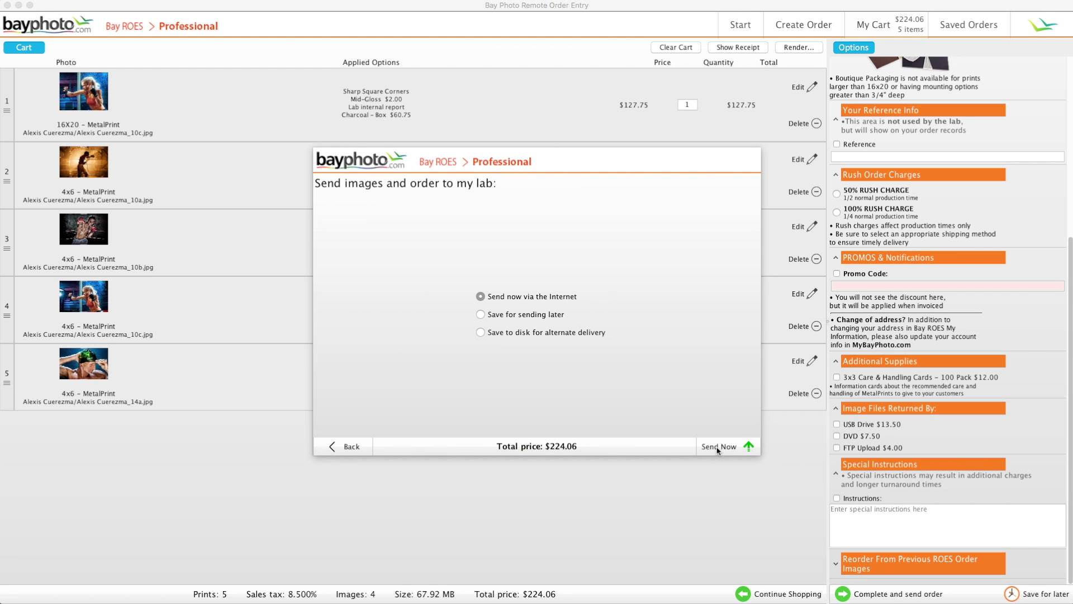